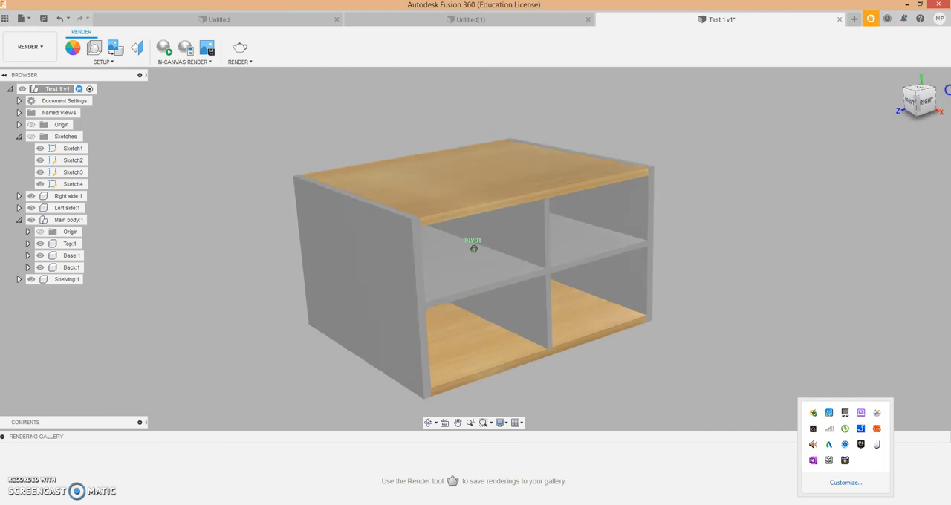
# - Examine the shelving unit from several standard orientations, including the front, right and home views
pyautogui.click(912, 100)
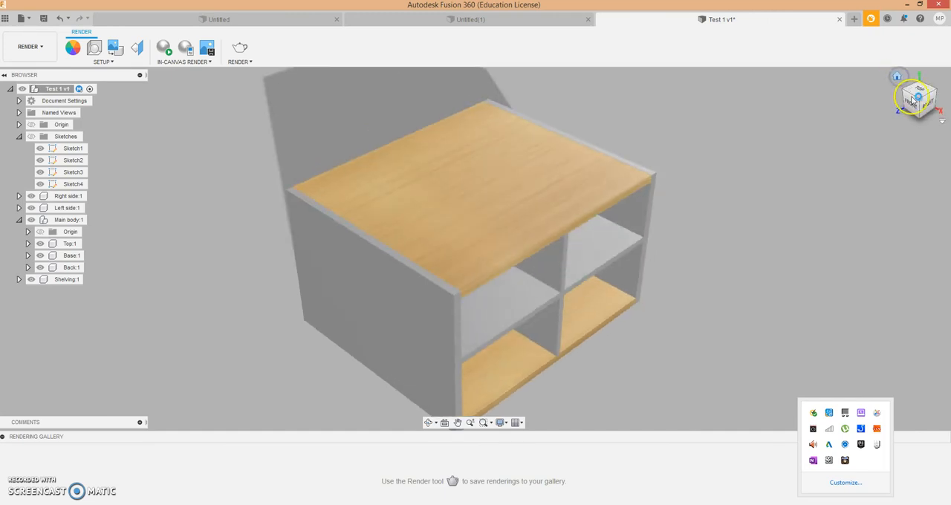
pyautogui.click(913, 105)
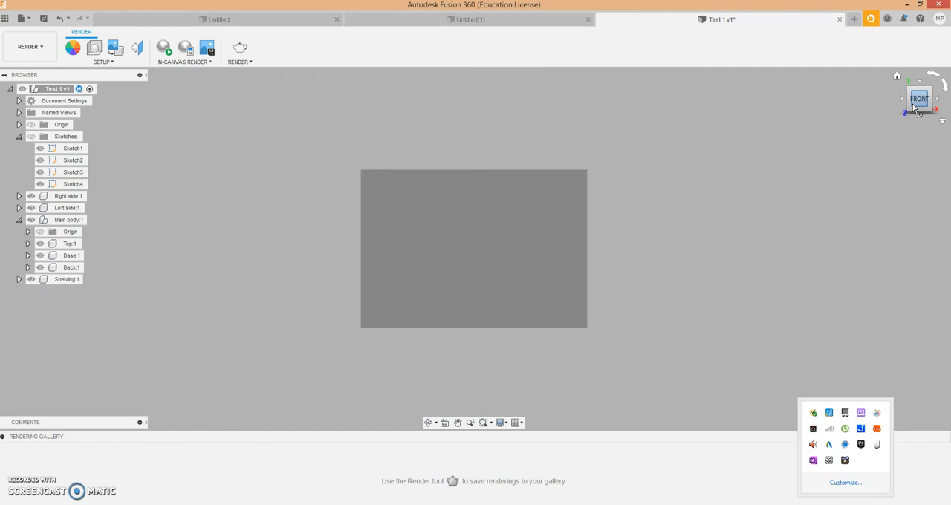
pyautogui.click(897, 76)
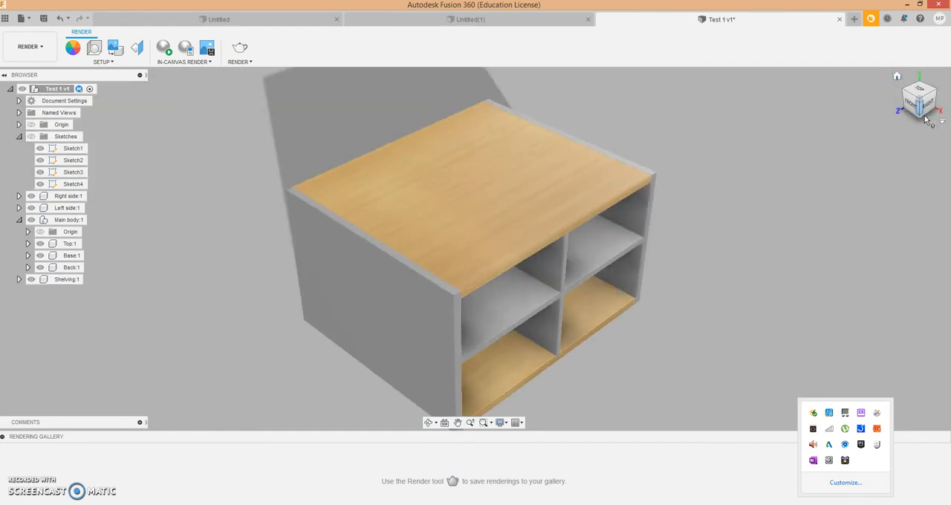
pyautogui.click(908, 94)
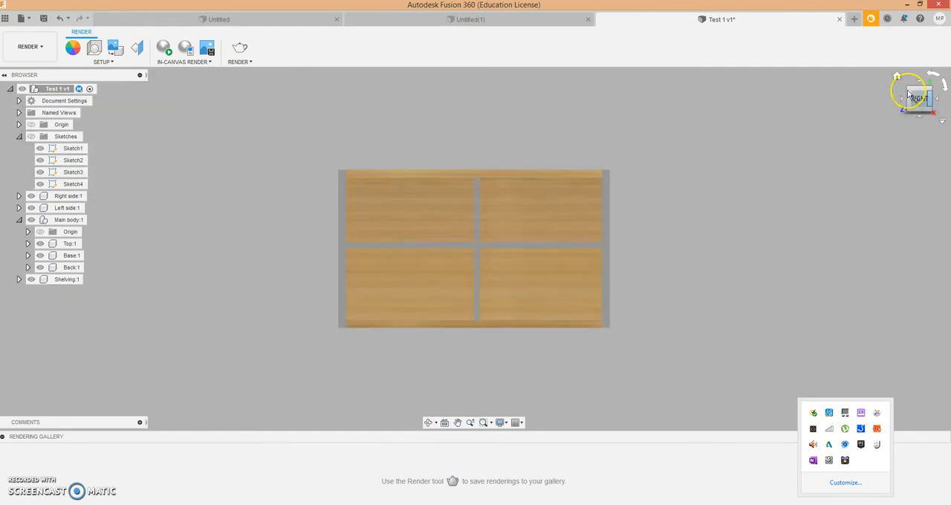
pyautogui.click(897, 76)
pyautogui.click(924, 90)
pyautogui.click(897, 77)
pyautogui.click(918, 102)
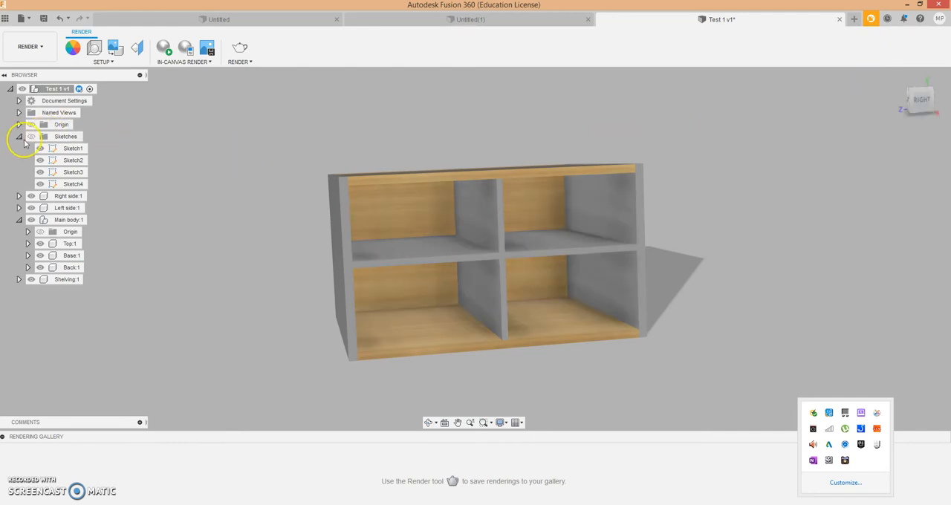
# - Show the design's sketches briefly, hide them again and collapse the Sketches folder
pyautogui.click(32, 137)
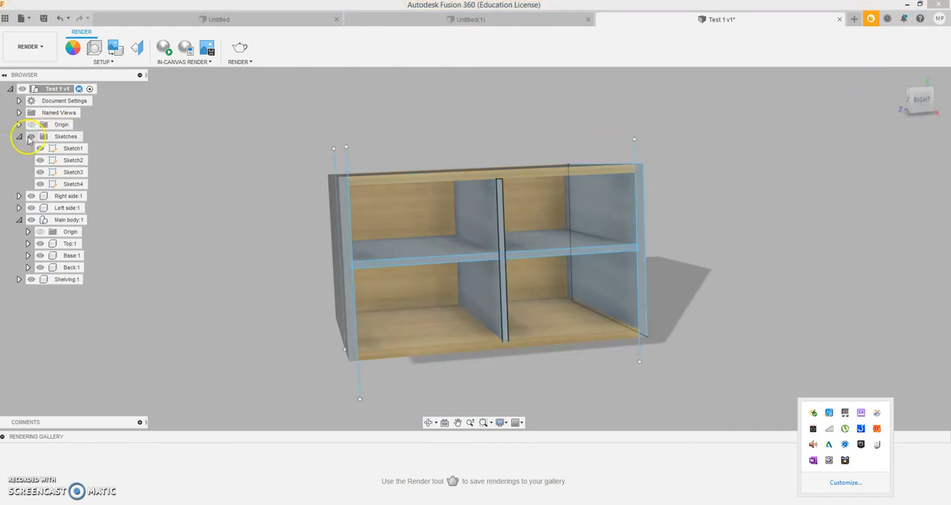
pyautogui.click(29, 137)
pyautogui.click(19, 137)
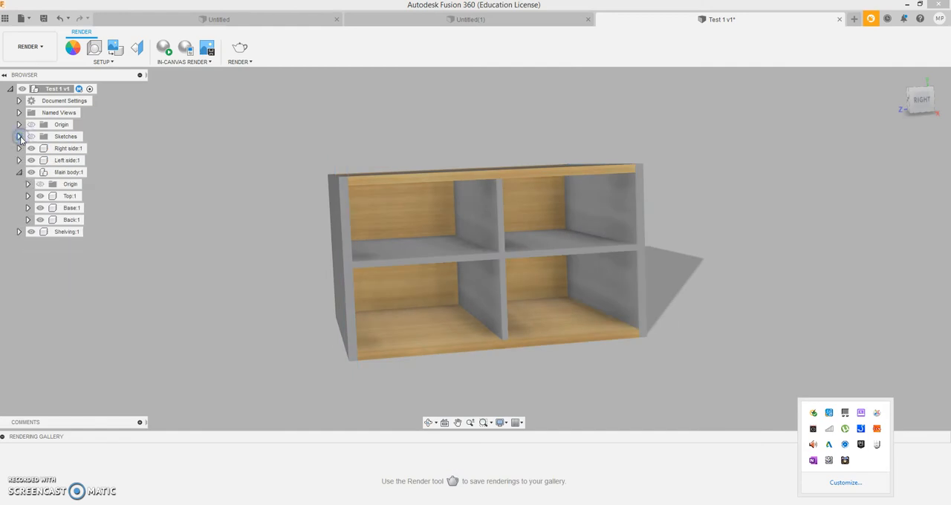
# - Set the description of the Right side component to "17mm plain MDF painted" in its properties
pyautogui.rightClick(84, 149)
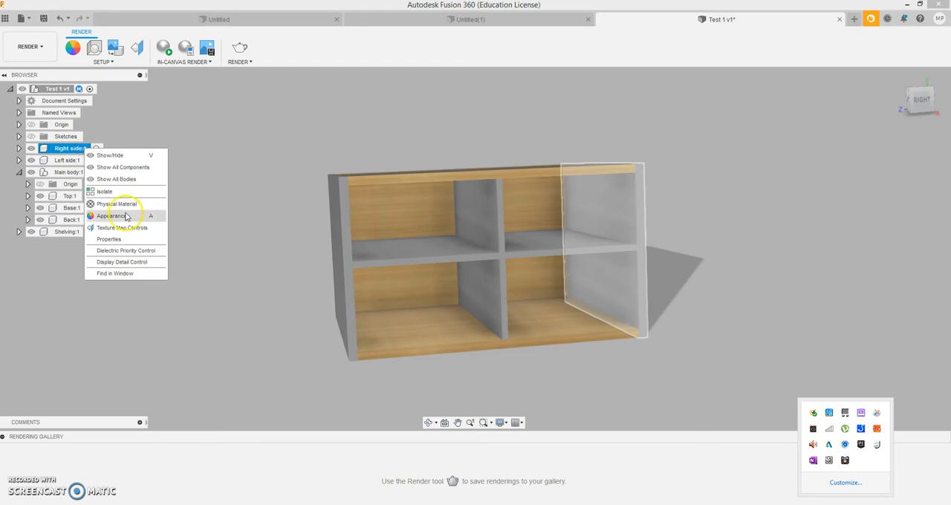
pyautogui.click(108, 239)
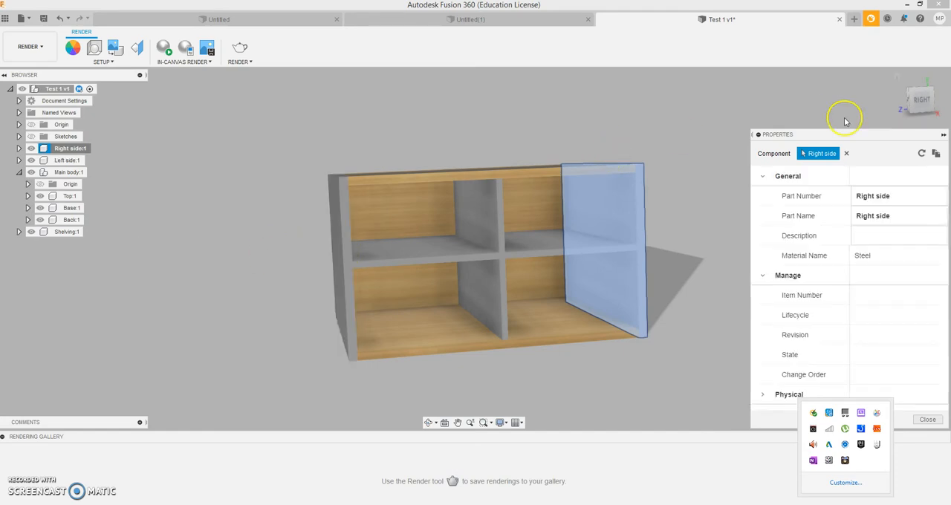
pyautogui.moveTo(859, 138); pyautogui.dragTo(783, 84)
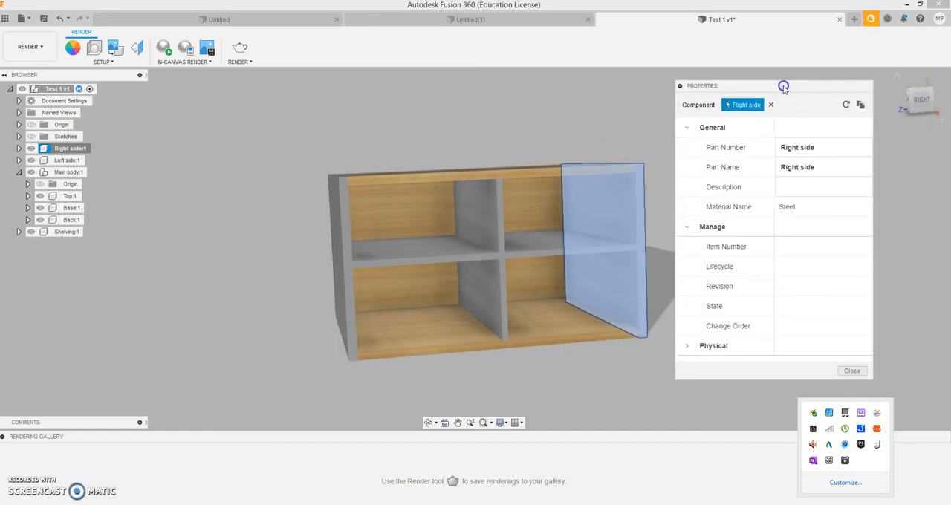
pyautogui.click(786, 192)
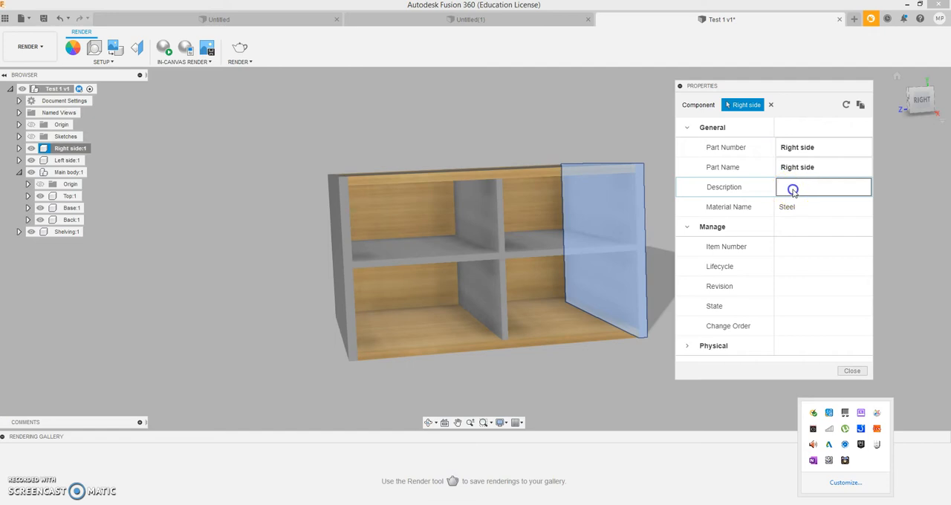
pyautogui.click(792, 189)
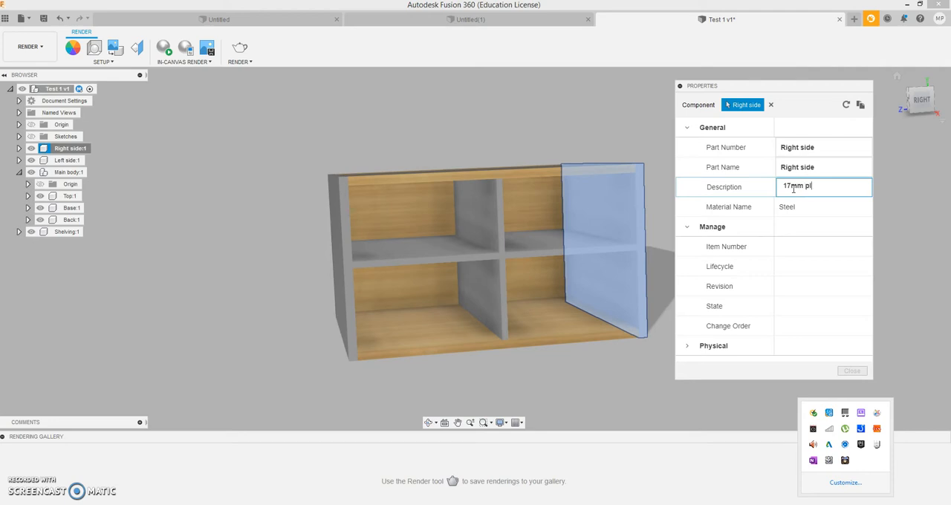
pyautogui.write('17mm plain MDF')
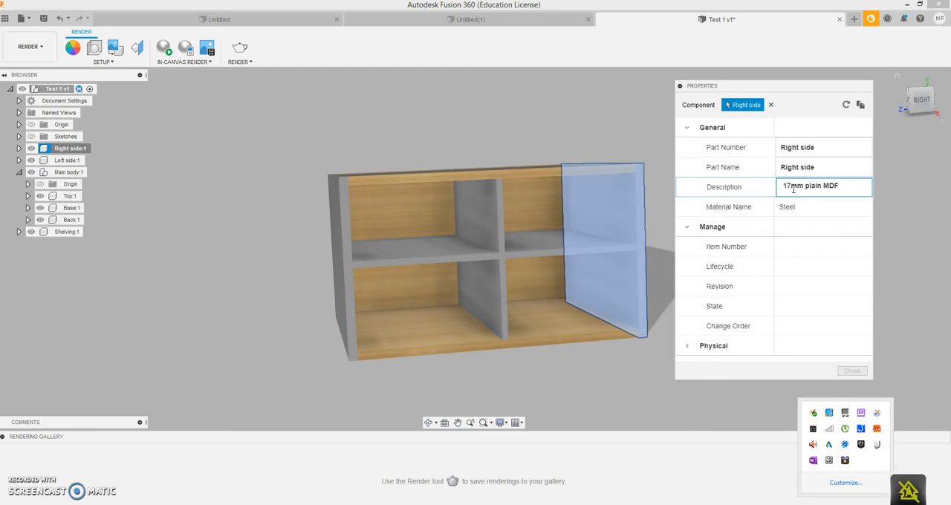
pyautogui.write(' painted')
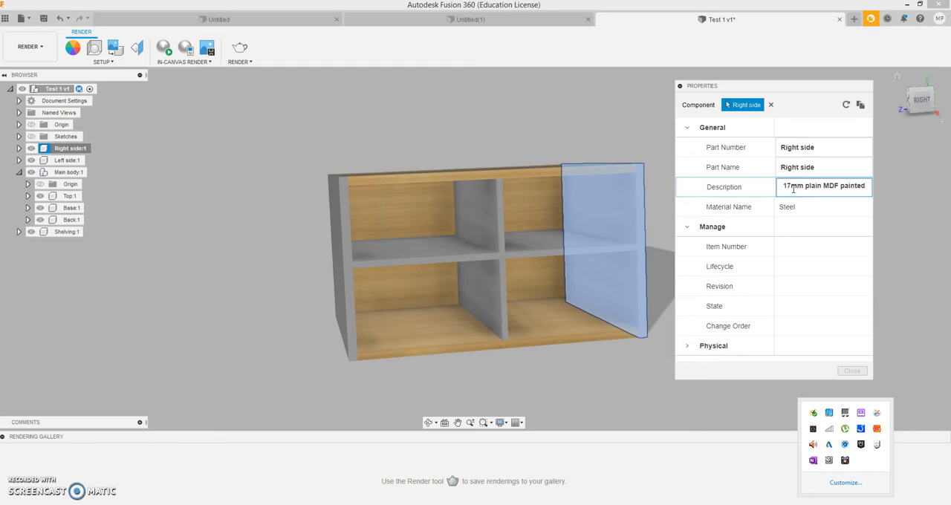
pyautogui.click(908, 198)
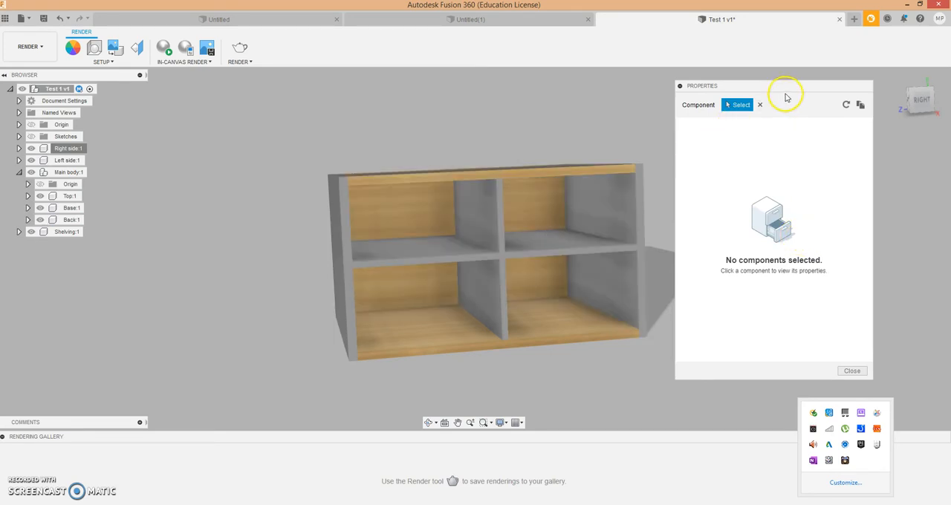
# - Reselect the Right side panel, try to edit its material name in the properties, and close them
pyautogui.click(602, 200)
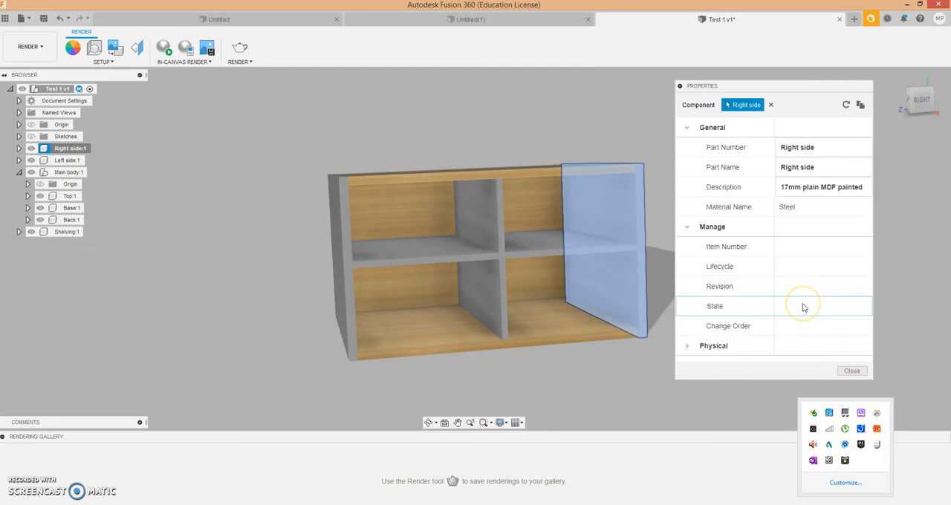
pyautogui.click(790, 207)
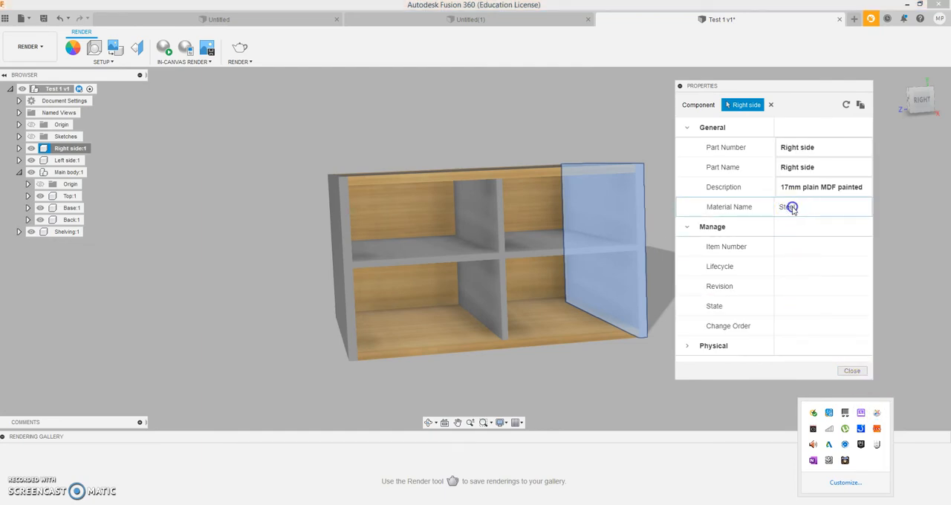
pyautogui.click(782, 206)
pyautogui.click(790, 206)
pyautogui.click(851, 371)
pyautogui.click(851, 373)
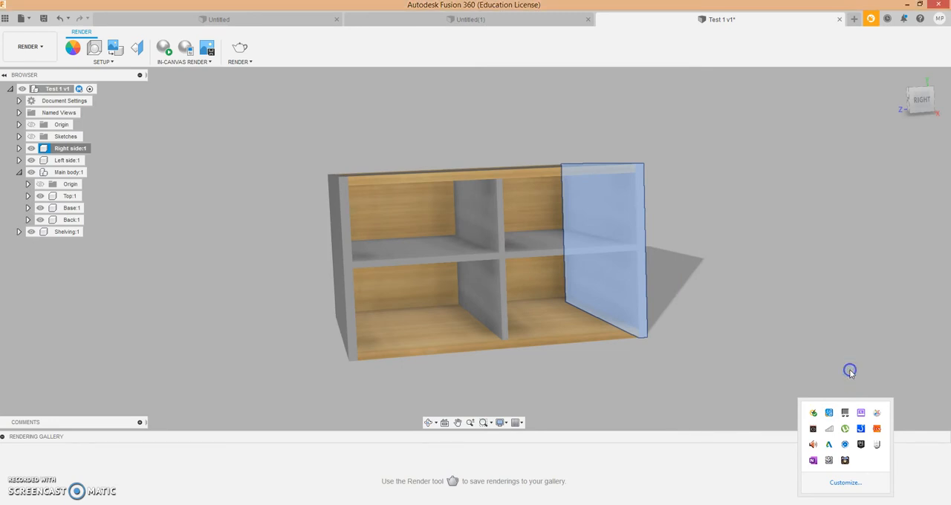
# - Assign the physical material MDF Medium Density Fiberboard from the Wood library category to the Right side panel
pyautogui.moveTo(917, 106); pyautogui.dragTo(860, 113)
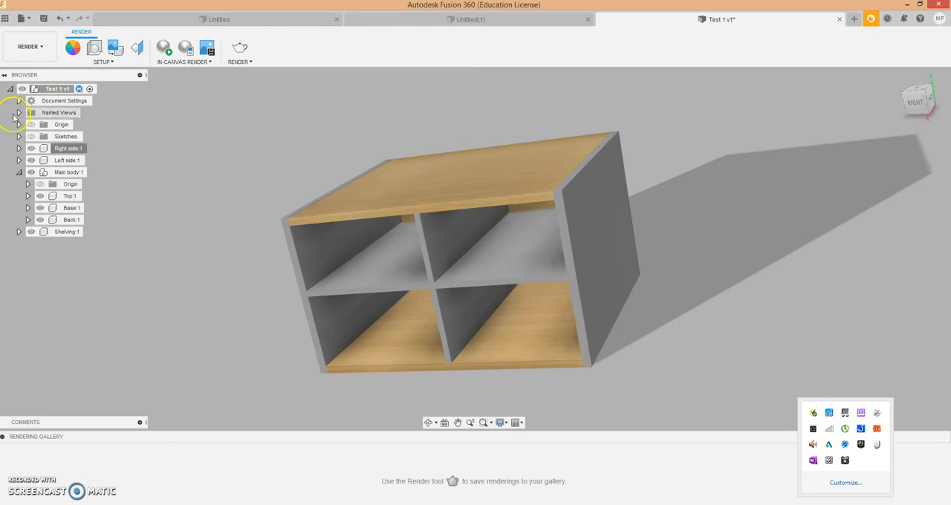
pyautogui.click(59, 148)
pyautogui.rightClick(61, 150)
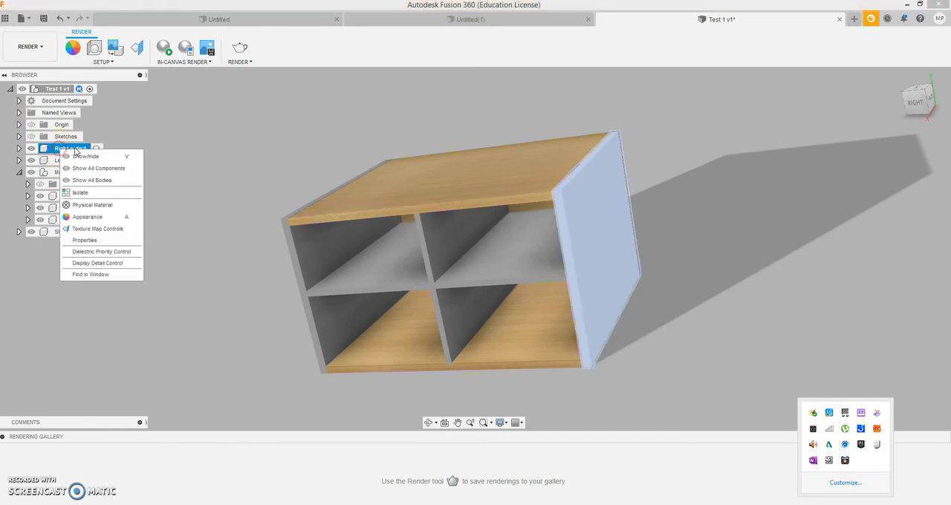
pyautogui.click(87, 217)
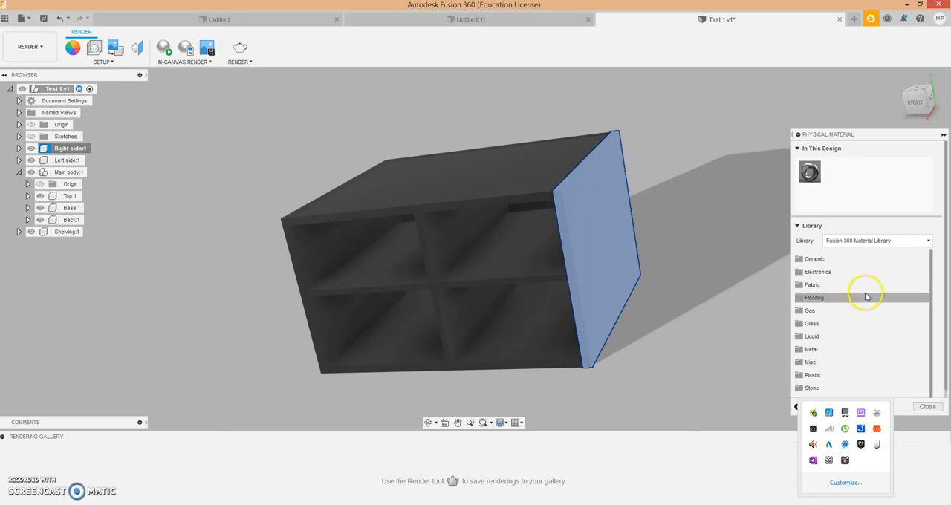
pyautogui.scroll(-1, 838, 369)
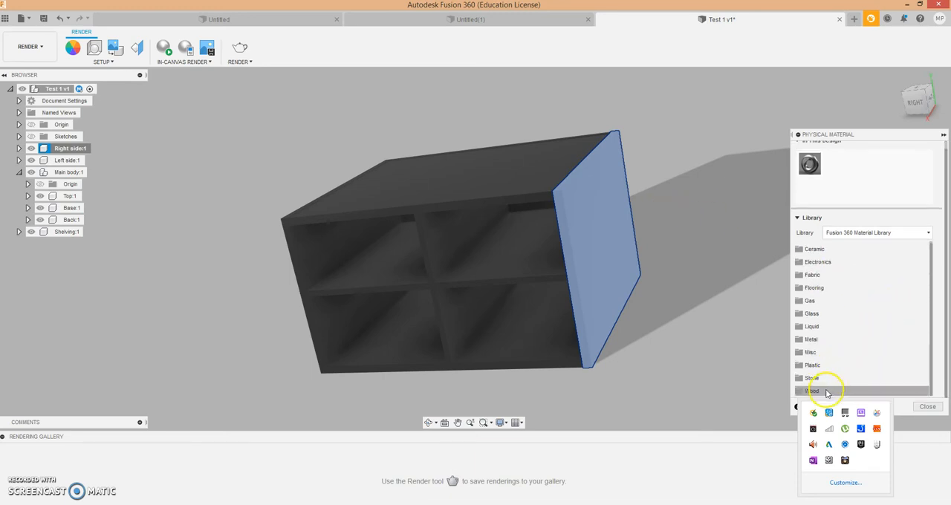
pyautogui.click(826, 390)
pyautogui.scroll(-3, 825, 349)
pyautogui.click(825, 348)
pyautogui.moveTo(836, 302); pyautogui.dragTo(615, 239)
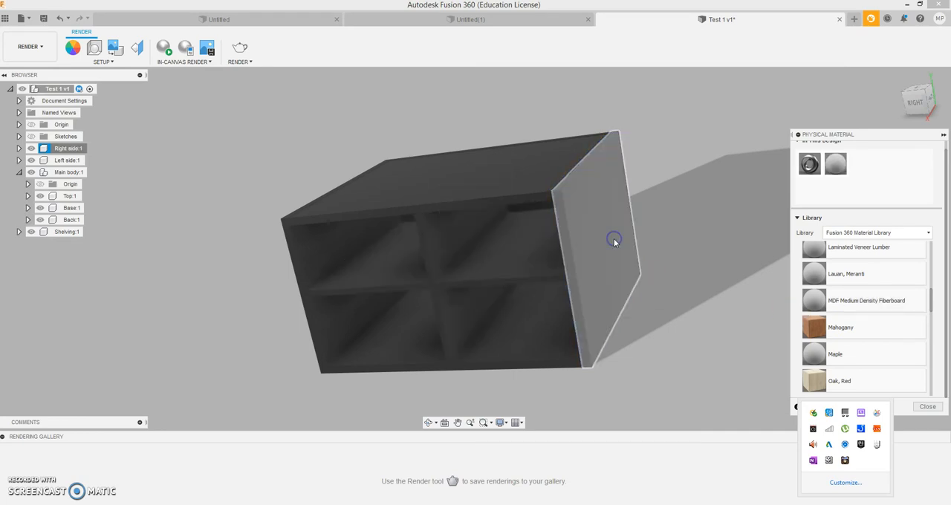
pyautogui.click(932, 408)
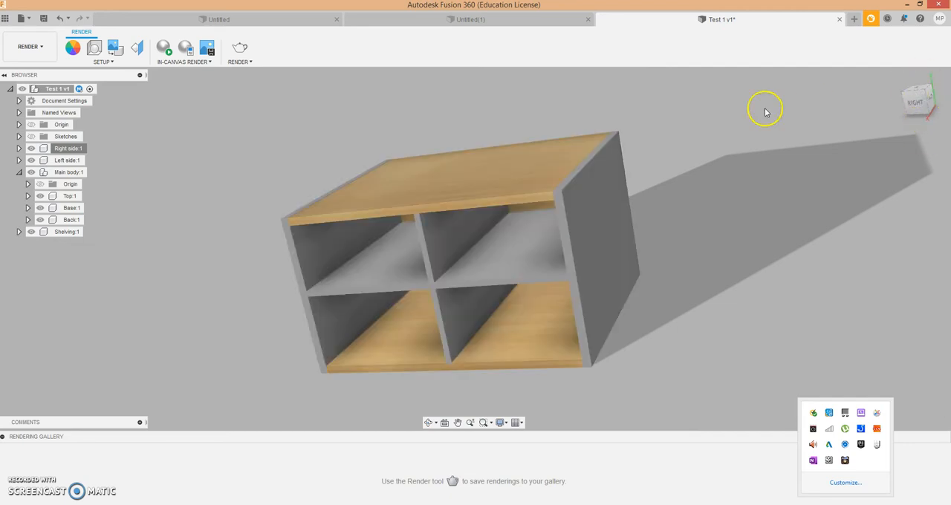
# - Set the description of the Left side component to "17mm plain MDF painted" and collapse its properties
pyautogui.click(64, 161)
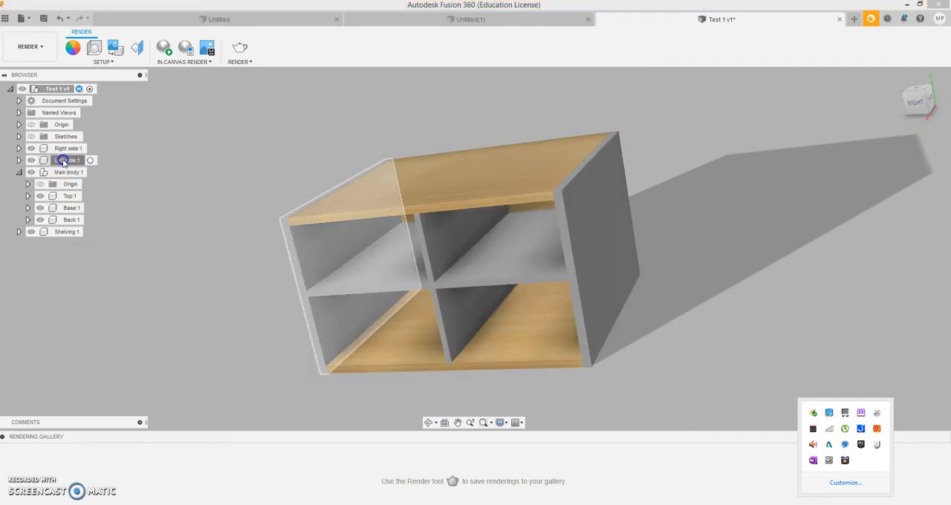
pyautogui.rightClick(82, 161)
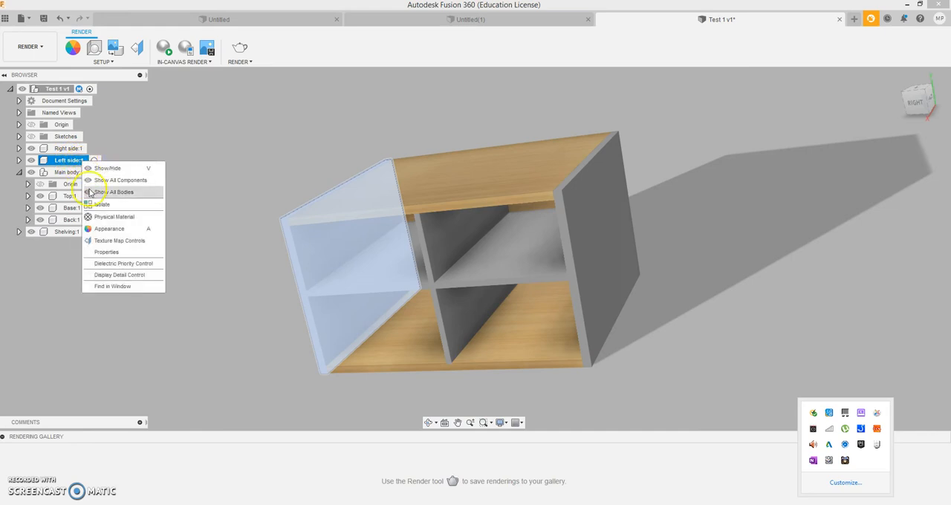
pyautogui.click(101, 253)
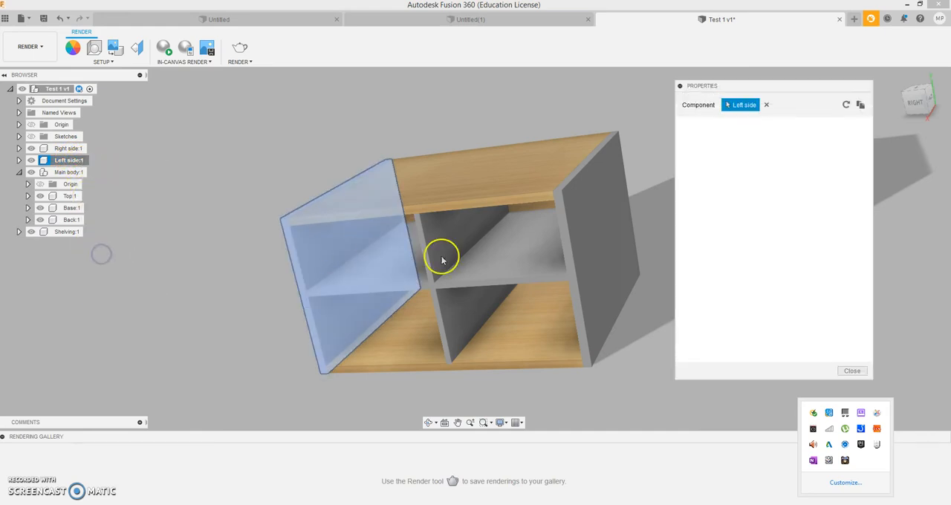
pyautogui.click(792, 191)
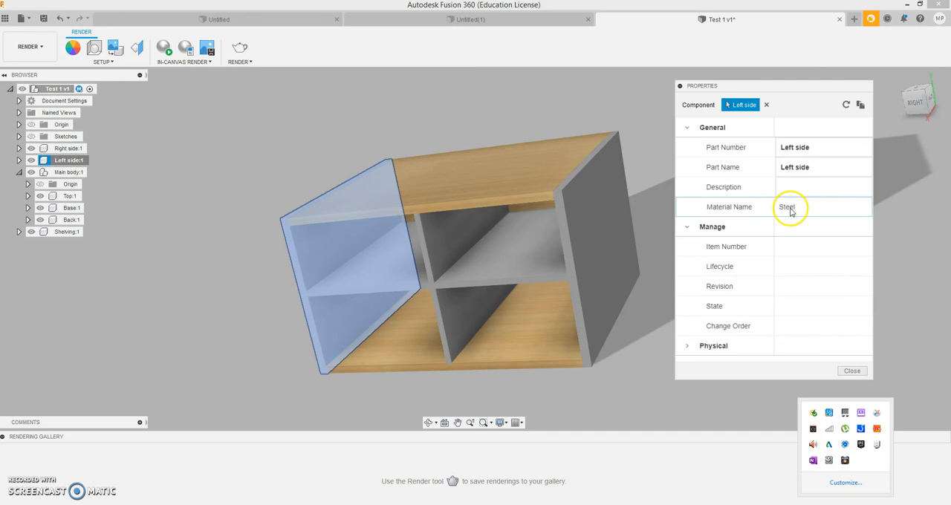
pyautogui.click(791, 187)
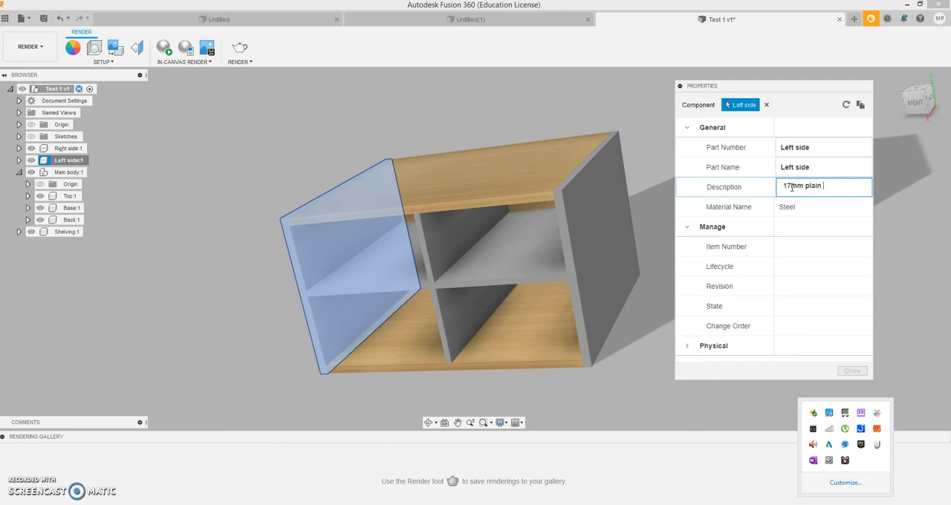
pyautogui.write('MDF')
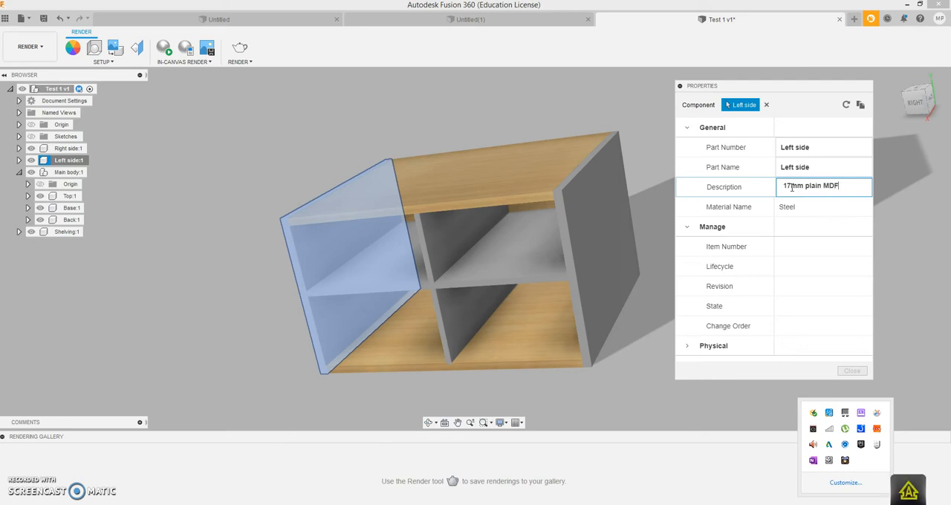
pyautogui.click(817, 215)
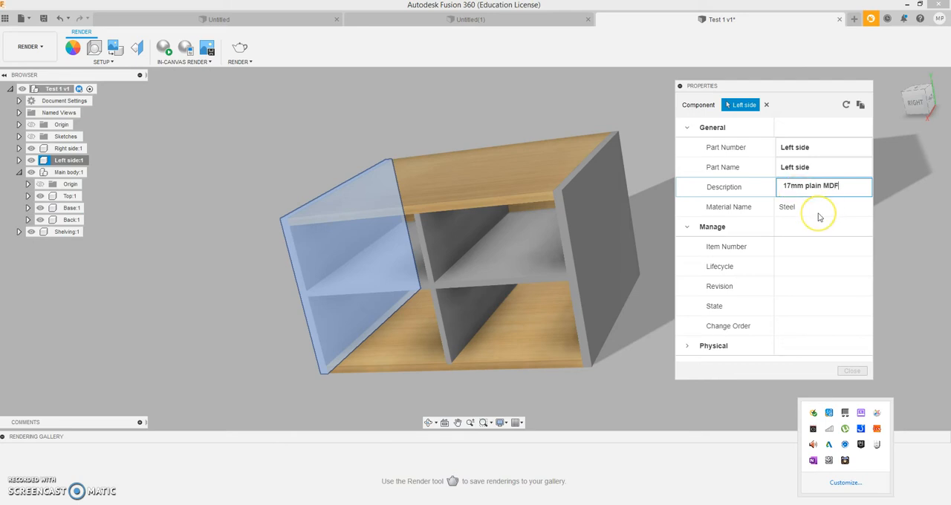
pyautogui.write('DF painted')
pyautogui.click(847, 371)
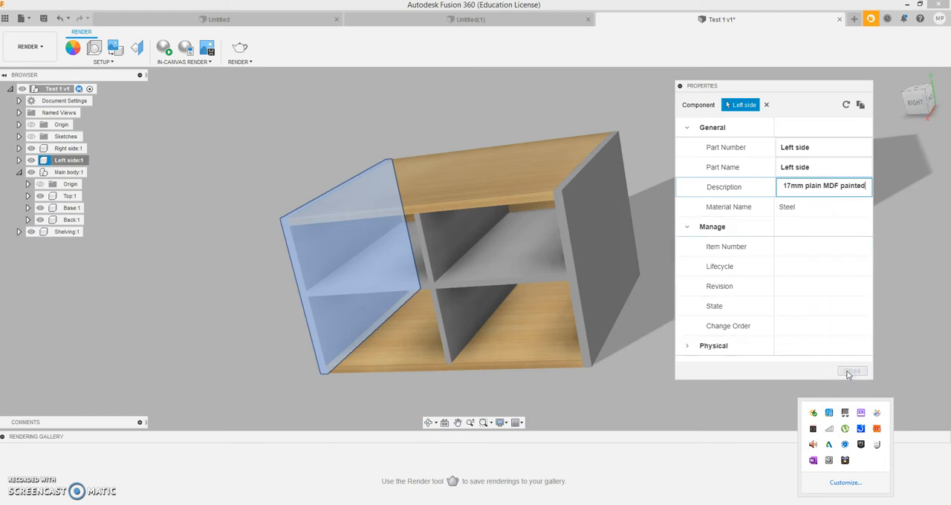
pyautogui.click(617, 392)
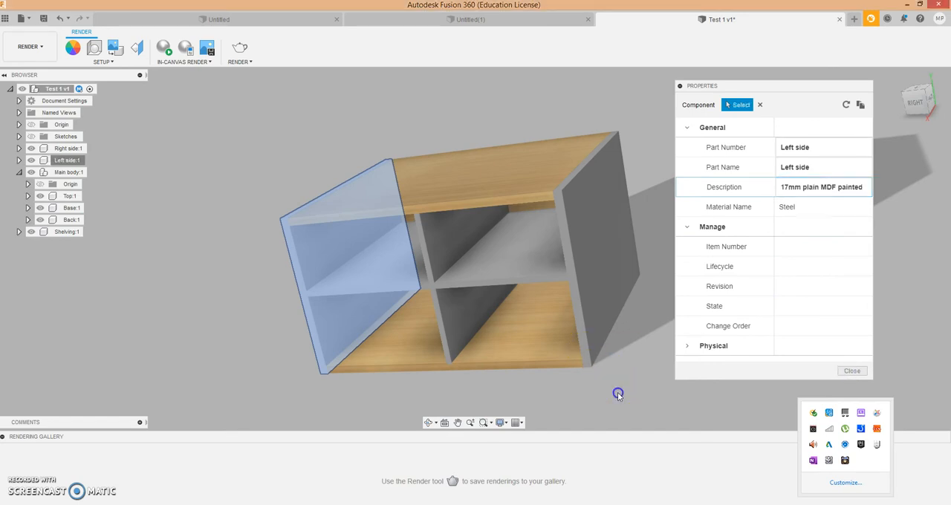
pyautogui.click(680, 86)
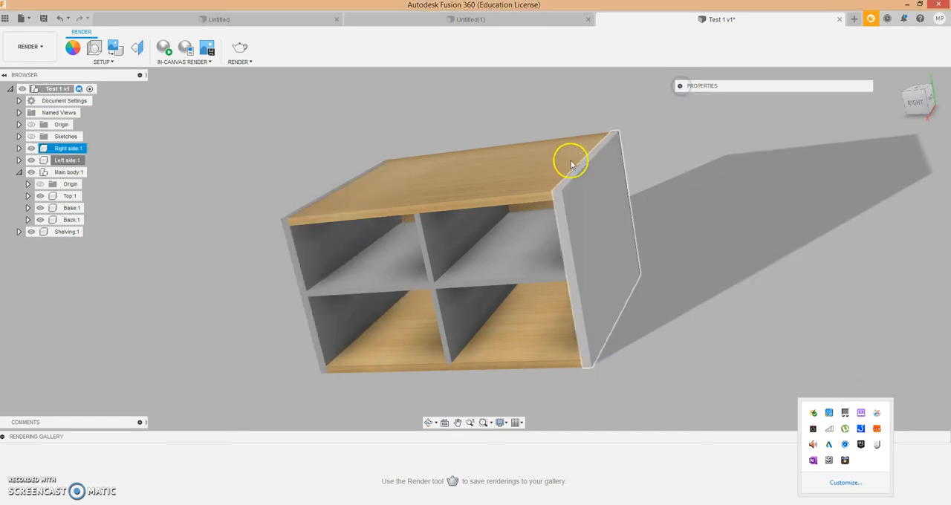
# - Assign the physical material MDF Medium Density Fiberboard from the Fusion 360 Material Library to the Left side panel
pyautogui.click(917, 106)
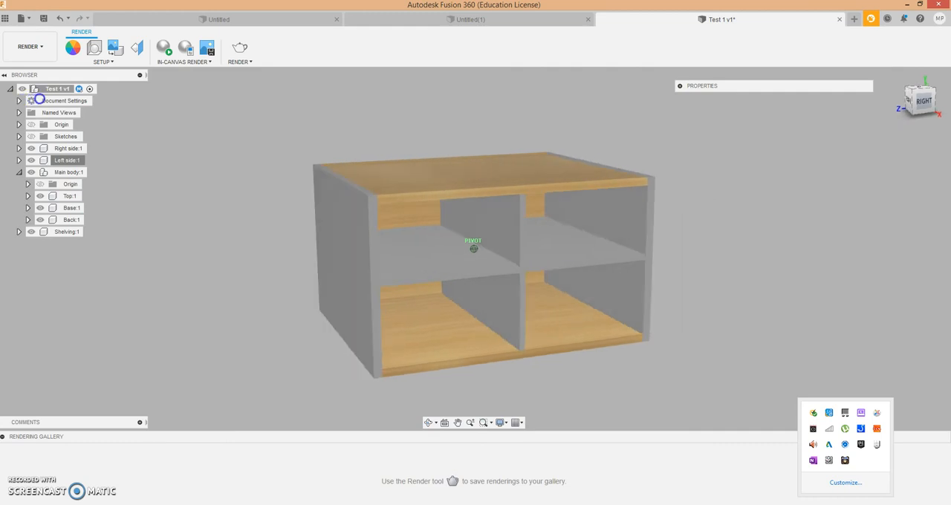
pyautogui.click(72, 163)
pyautogui.click(72, 162)
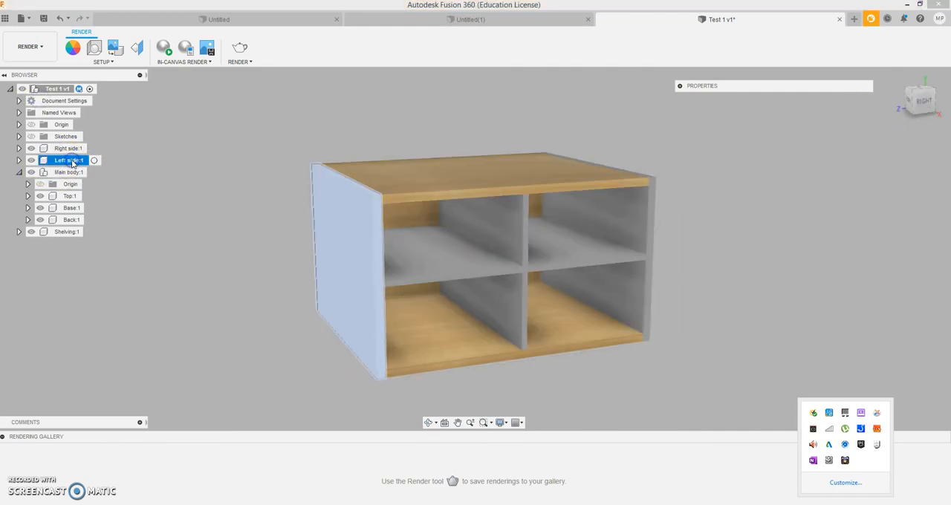
pyautogui.click(93, 161)
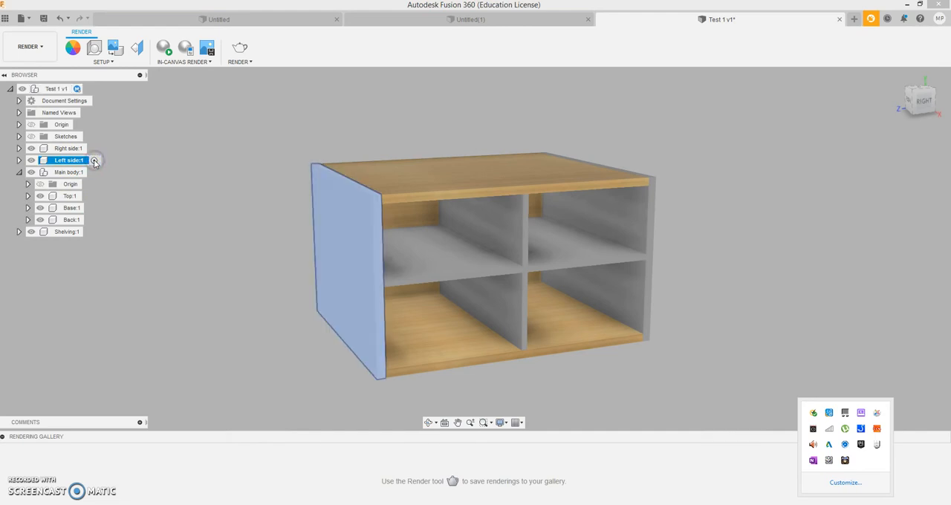
pyautogui.rightClick(94, 162)
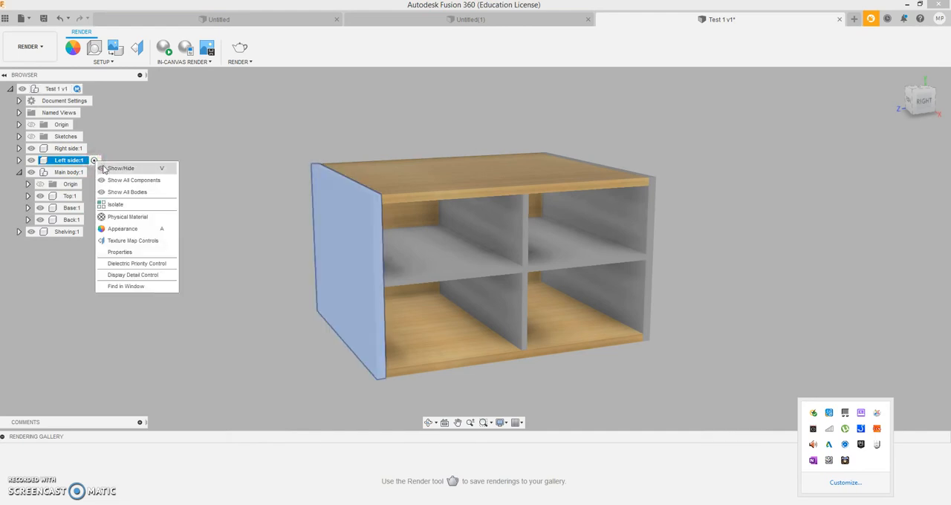
pyautogui.click(116, 214)
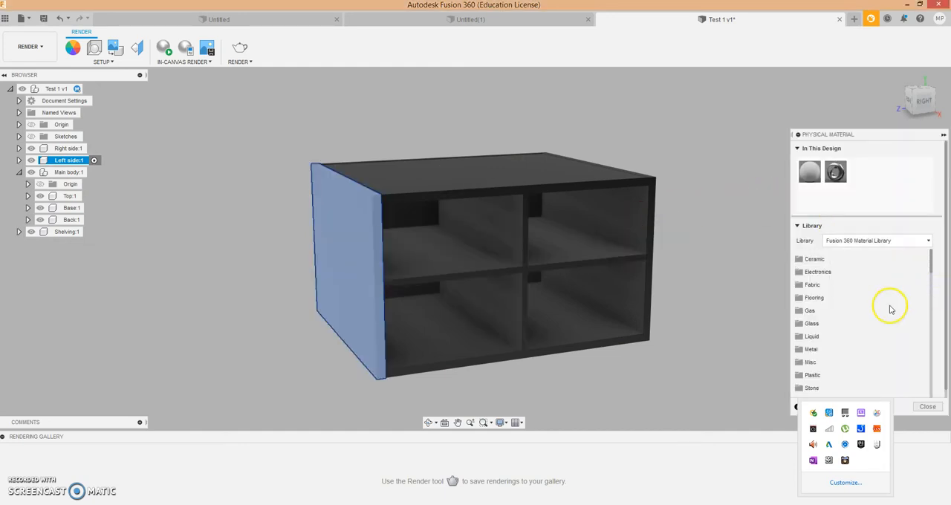
pyautogui.scroll(-2, 829, 358)
pyautogui.scroll(-5, 828, 349)
pyautogui.scroll(-2, 825, 342)
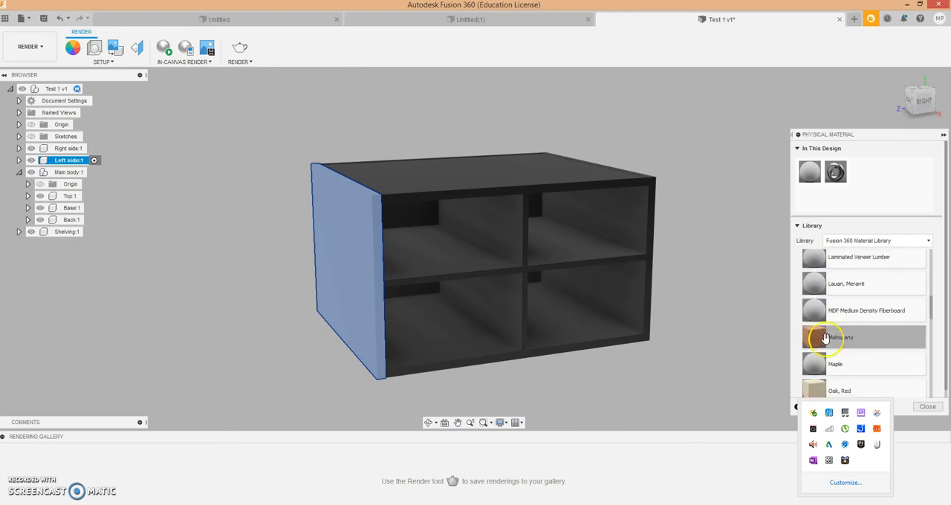
pyautogui.moveTo(817, 310); pyautogui.dragTo(355, 251)
pyautogui.click(927, 406)
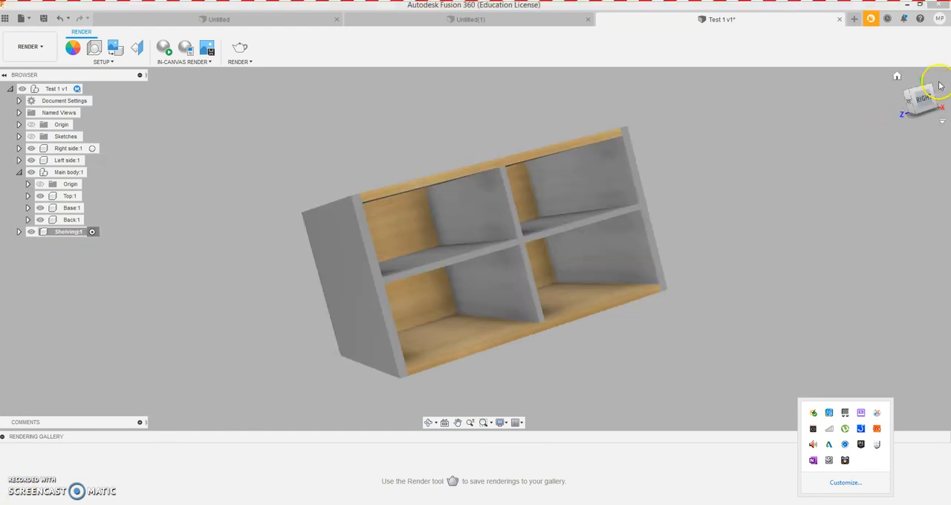
# - Return the model to an isometric view and change from the Render workspace to the Design workspace
pyautogui.click(897, 77)
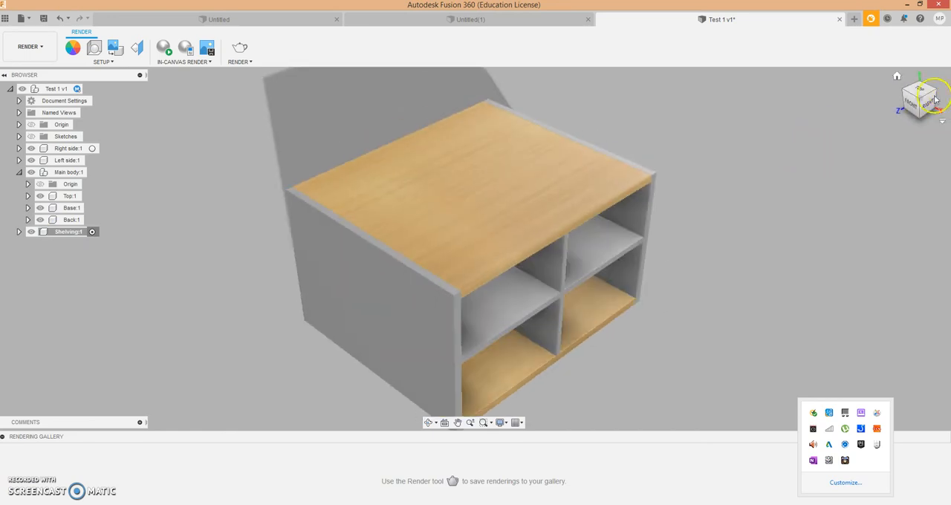
pyautogui.moveTo(918, 102)
pyautogui.mouseDown()
pyautogui.moveTo(909, 74)
pyautogui.moveTo(813, 74)
pyautogui.moveTo(882, 80)
pyautogui.moveTo(624, 131)
pyautogui.mouseUp()
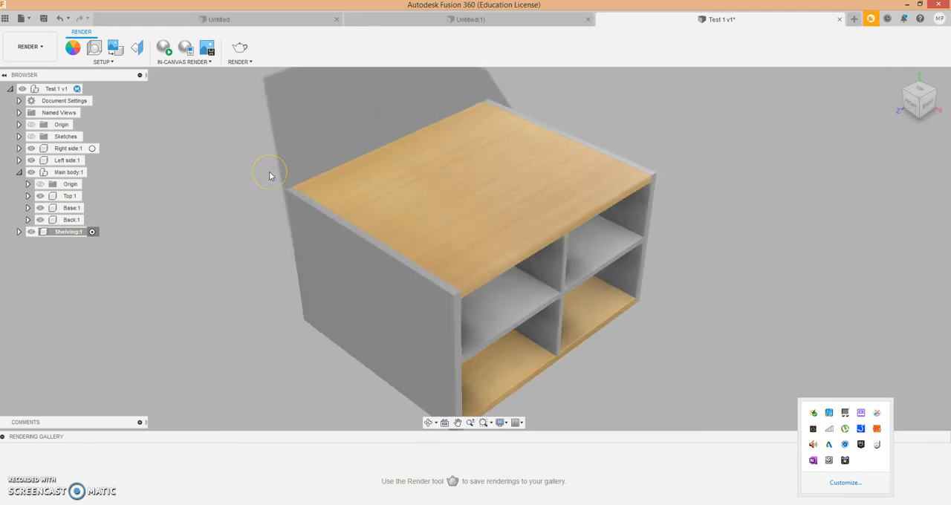
pyautogui.click(29, 51)
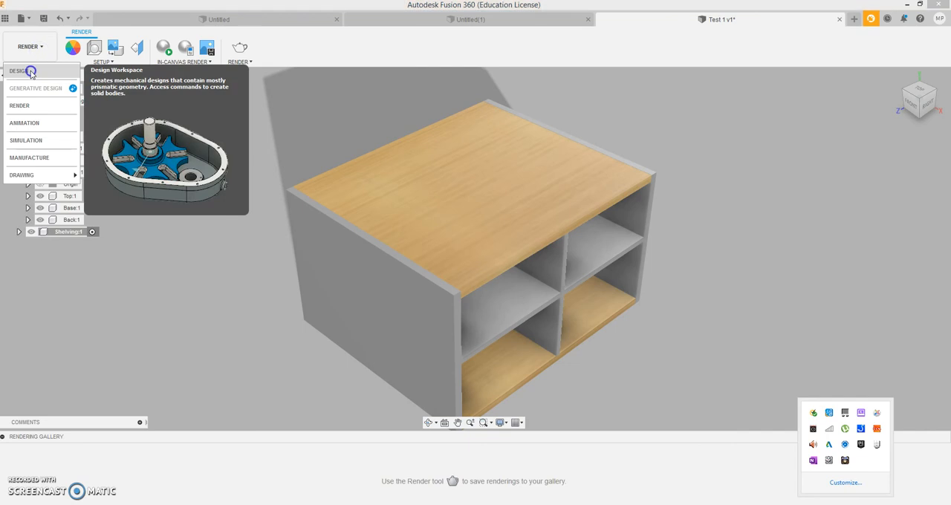
pyautogui.click(31, 74)
# - Create a new drawing from the design with the full assembly, from scratch, using ISO standard, mm units and A3 sheet size
pyautogui.click(42, 49)
pyautogui.click(43, 49)
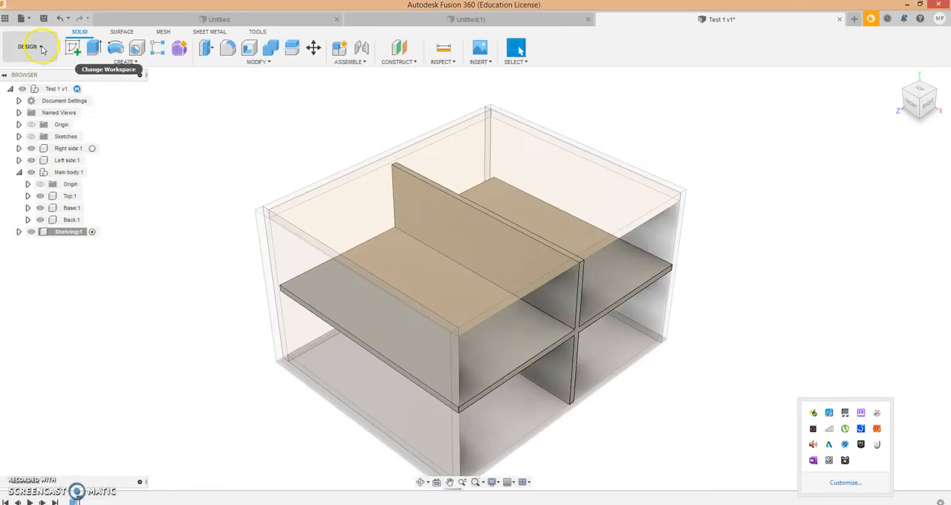
pyautogui.click(42, 49)
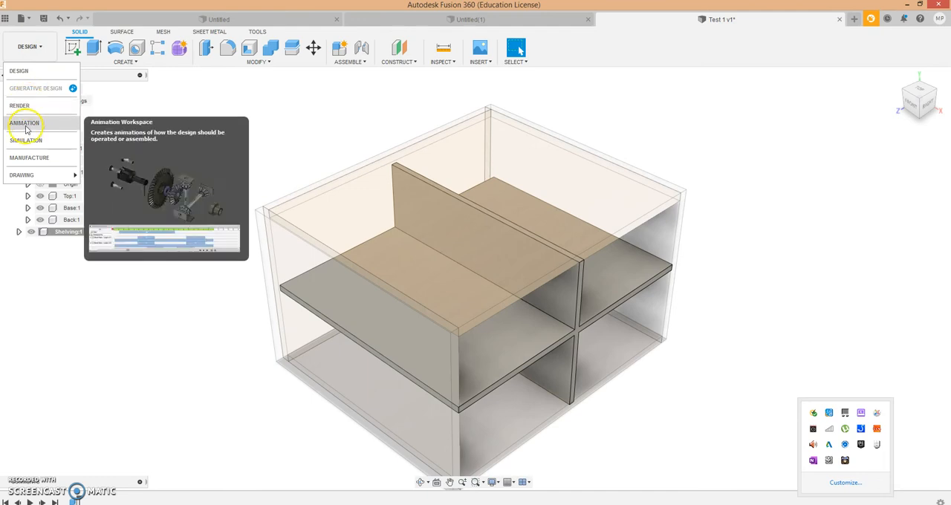
pyautogui.moveTo(27, 181)
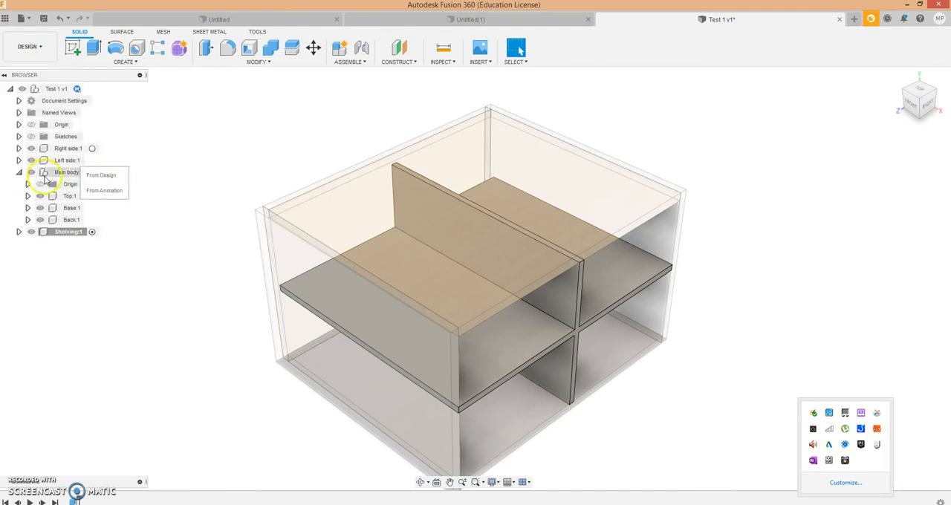
pyautogui.click(101, 178)
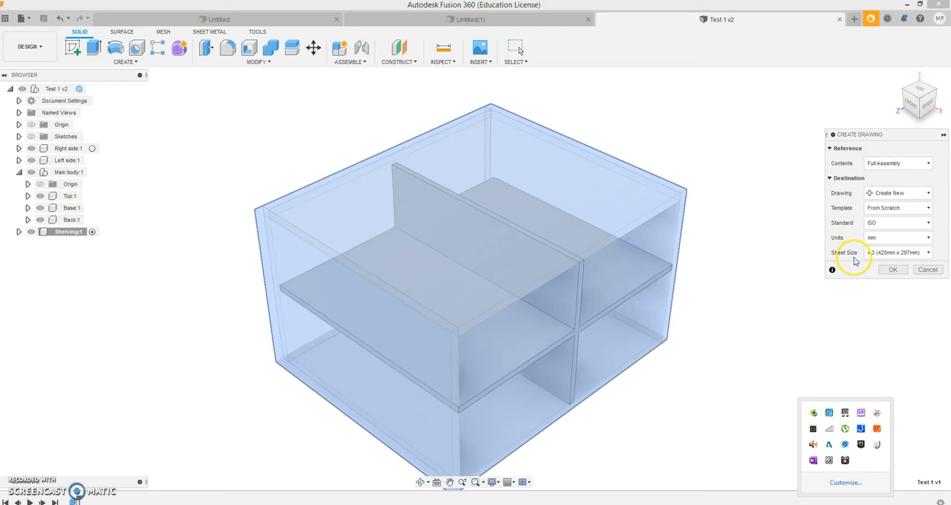
pyautogui.click(893, 270)
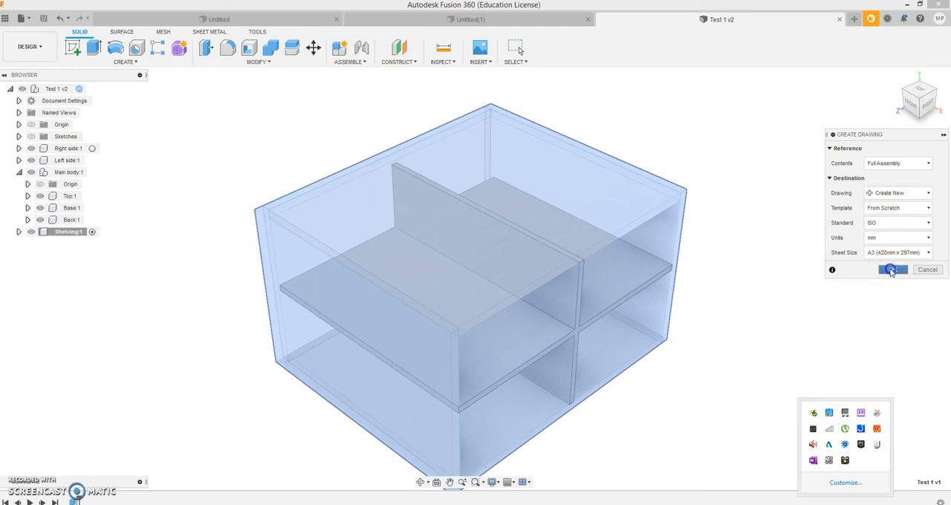
pyautogui.click(891, 270)
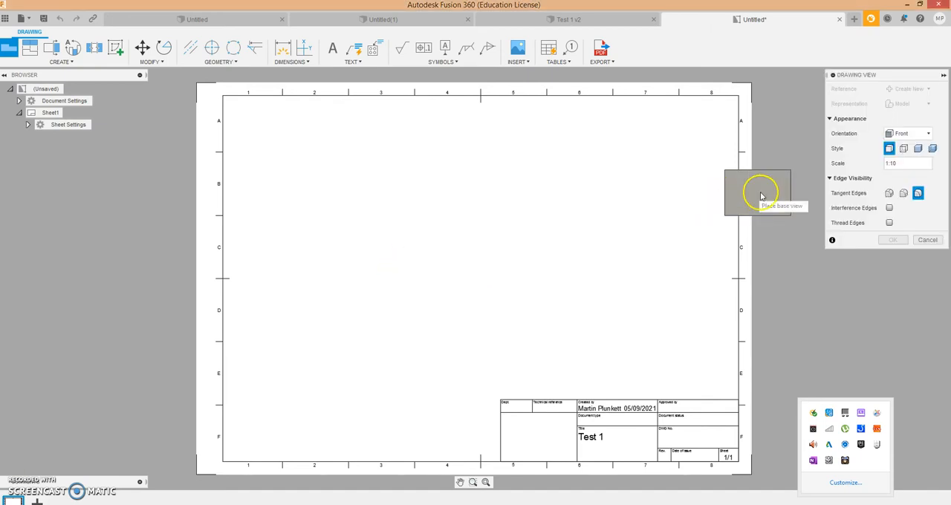
# - Place the Front base view at scale 1:5 in the upper-left area of the sheet
pyautogui.click(904, 162)
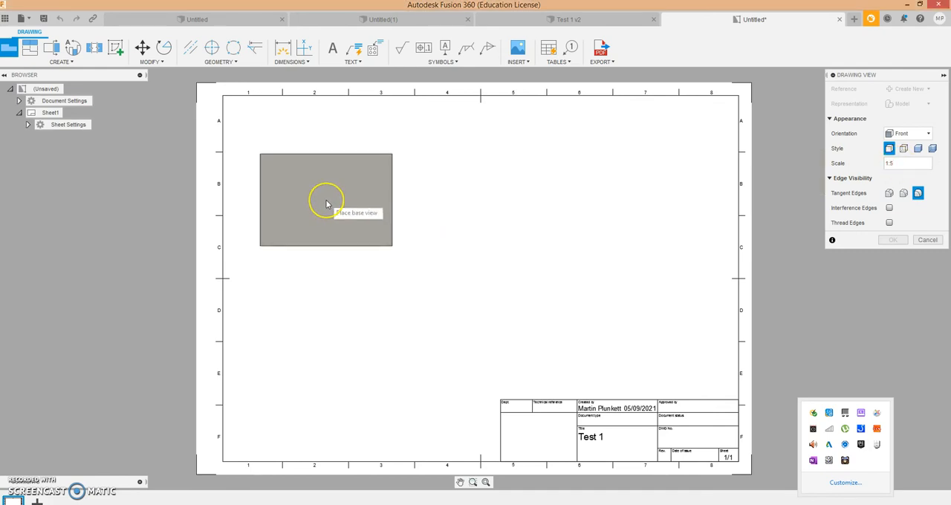
pyautogui.click(333, 199)
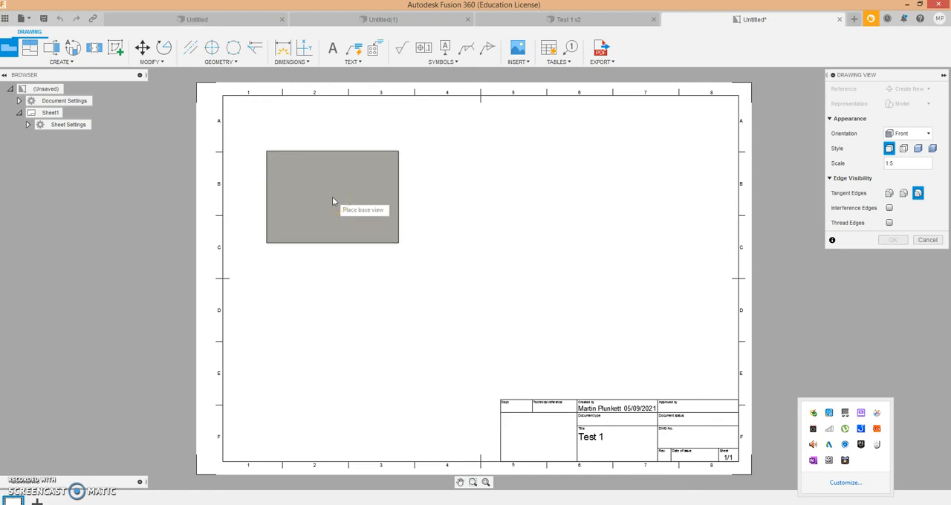
pyautogui.click(330, 184)
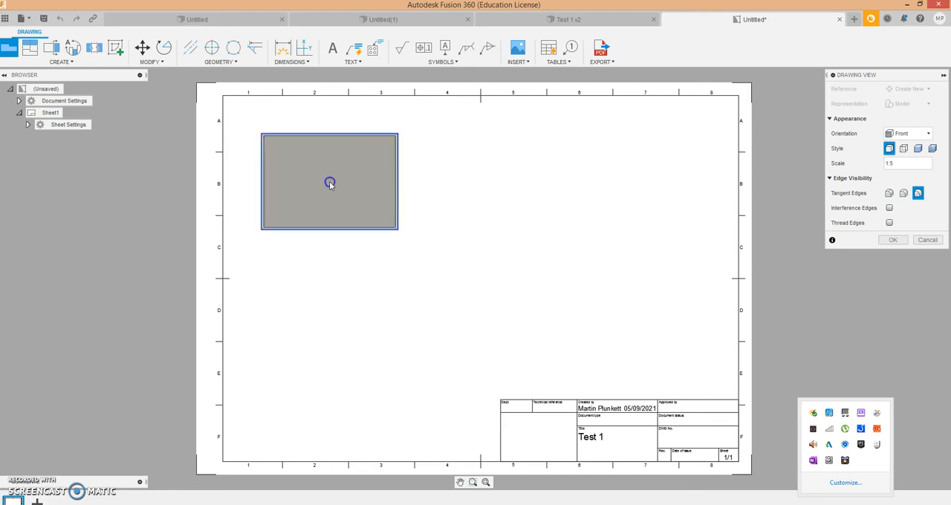
# - Project three views from the base view: one to its right, one below it, and an isometric view beside the sheet
pyautogui.rightClick(330, 184)
pyautogui.click(373, 196)
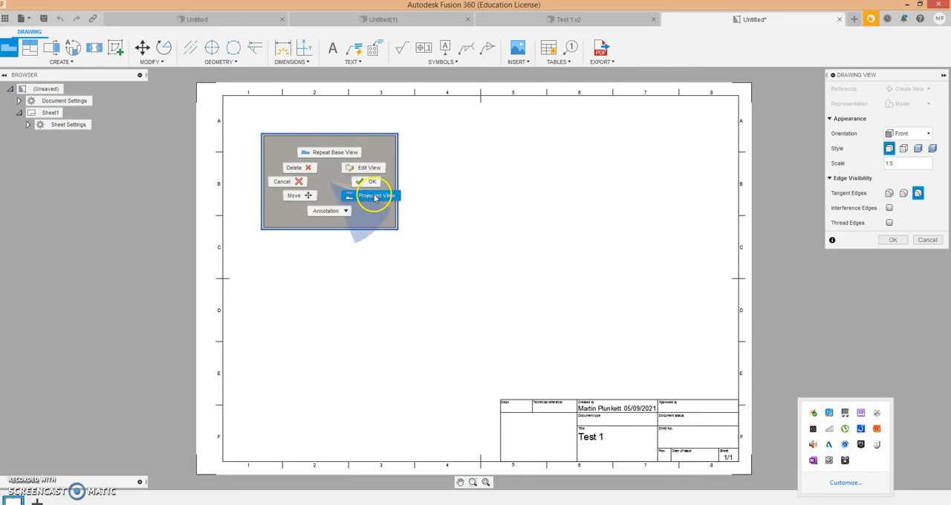
pyautogui.rightClick(353, 182)
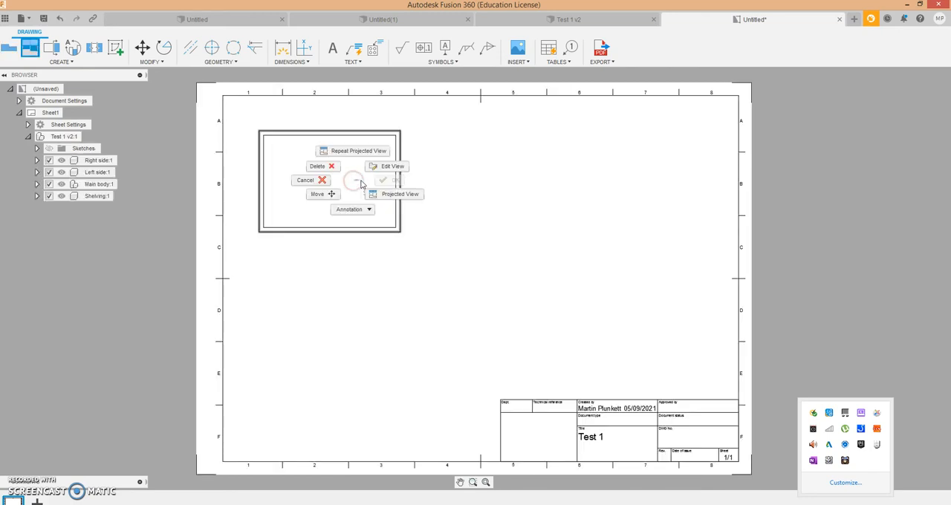
pyautogui.click(387, 199)
pyautogui.click(386, 195)
pyautogui.click(382, 192)
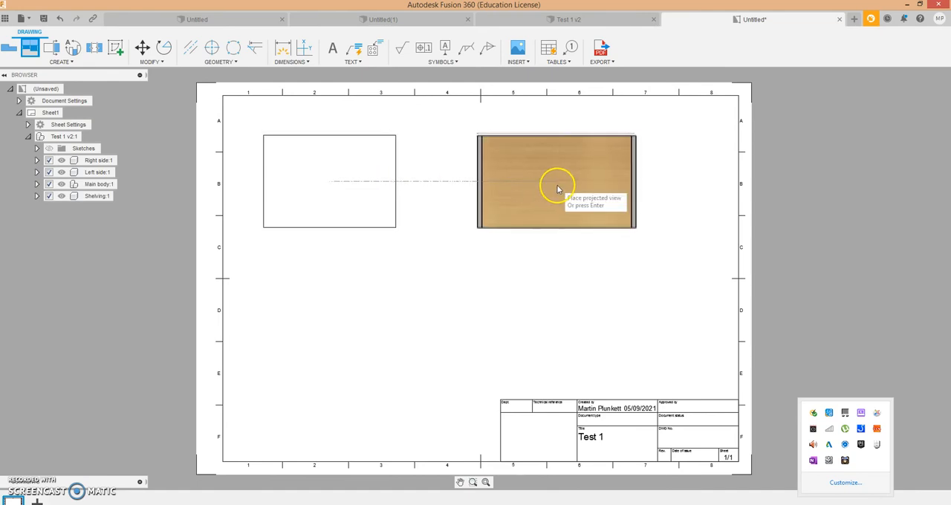
pyautogui.click(552, 188)
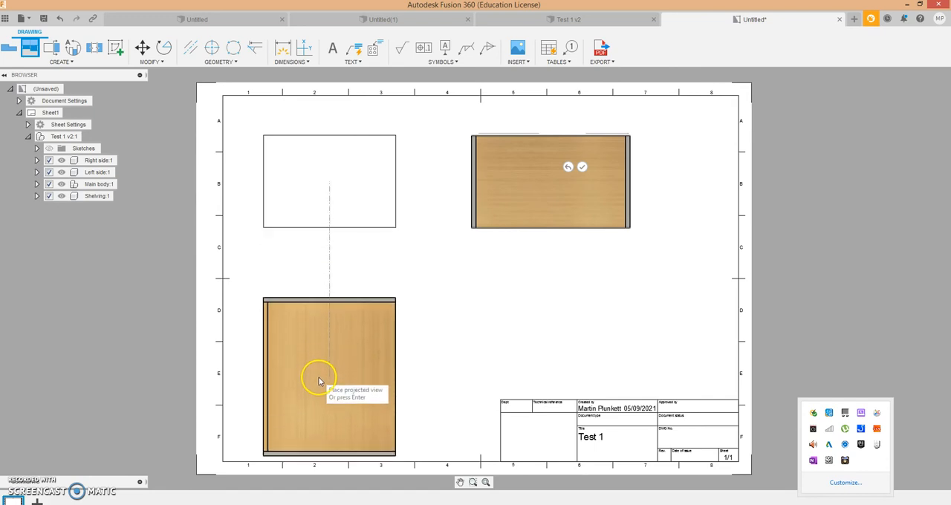
pyautogui.click(321, 358)
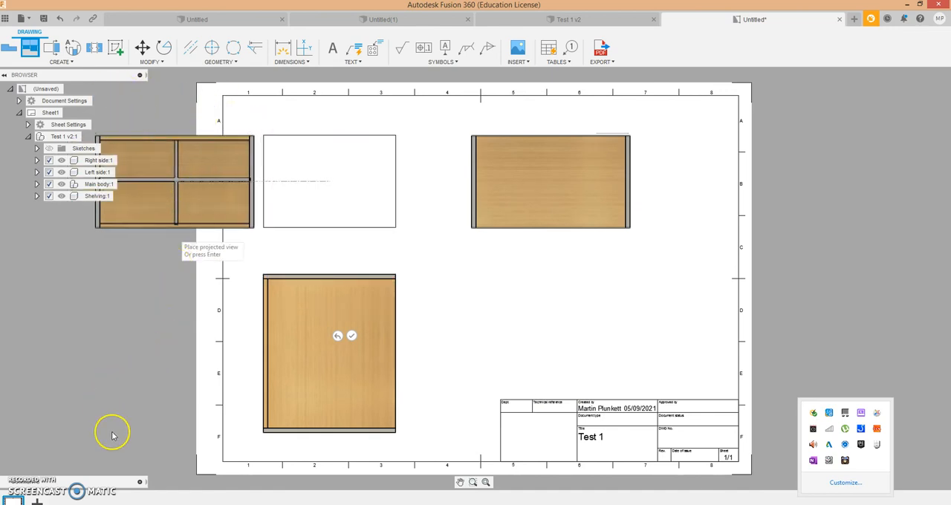
pyautogui.click(131, 303)
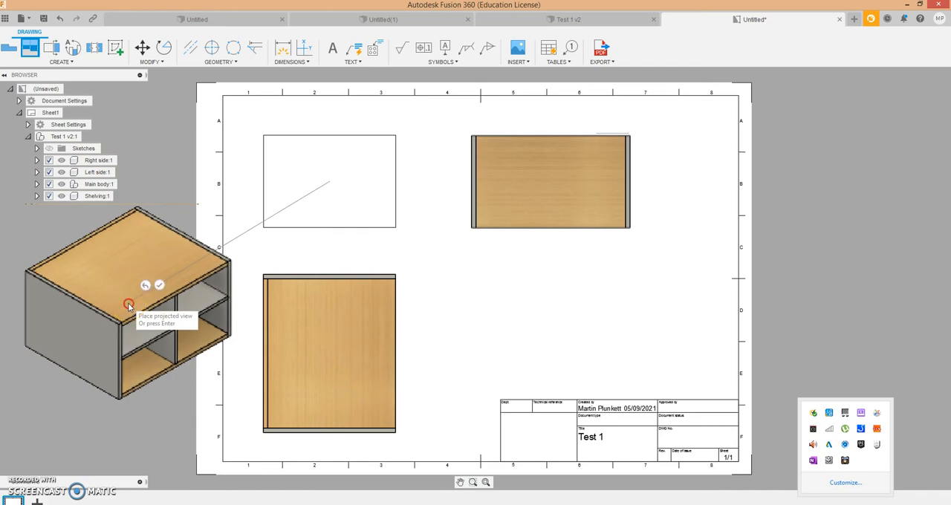
pyautogui.rightClick(132, 303)
pyautogui.click(163, 304)
# - Move the isometric view onto the drawing sheet and delete the title block
pyautogui.click(147, 275)
pyautogui.click(146, 303)
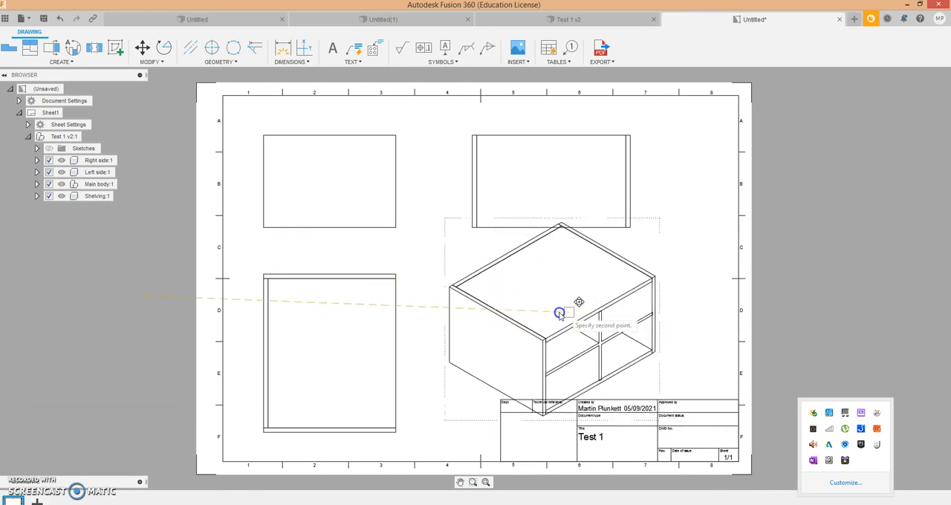
pyautogui.click(535, 311)
pyautogui.click(666, 401)
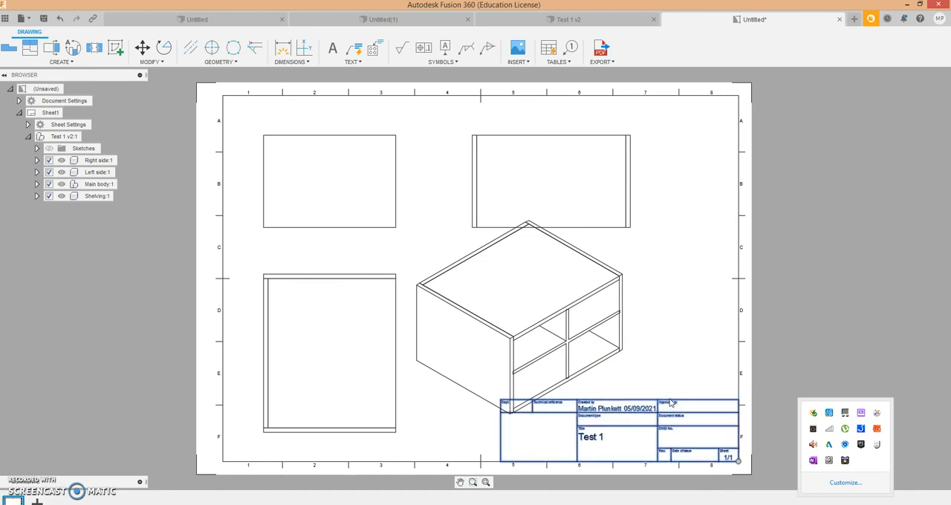
# - Shift the isometric view into the sheet's lower-right corner and move the base view up towards the sheet's upper border
pyautogui.click(609, 361)
pyautogui.click(547, 313)
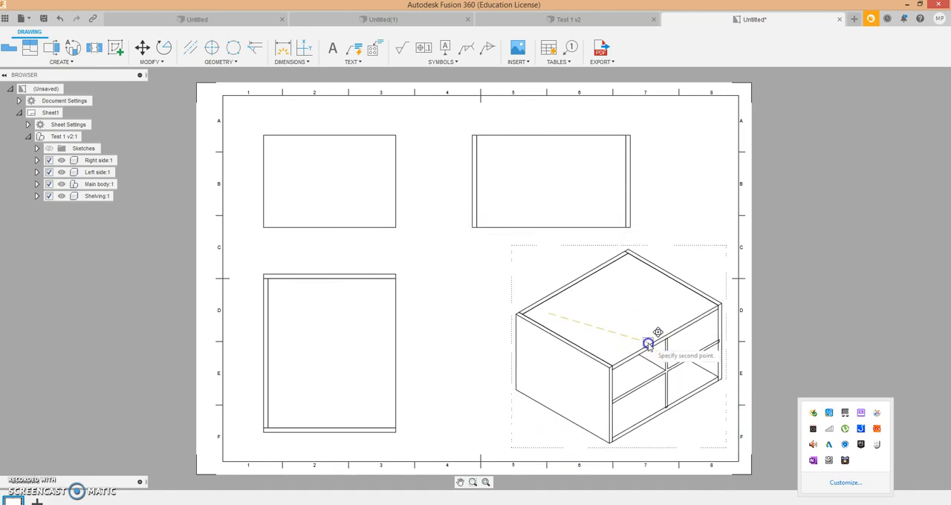
pyautogui.click(644, 341)
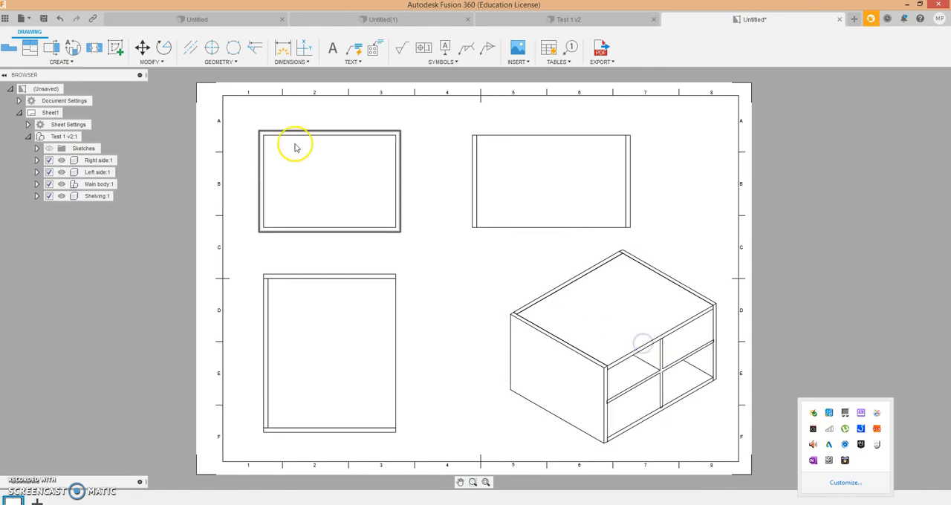
pyautogui.moveTo(322, 165); pyautogui.dragTo(322, 144)
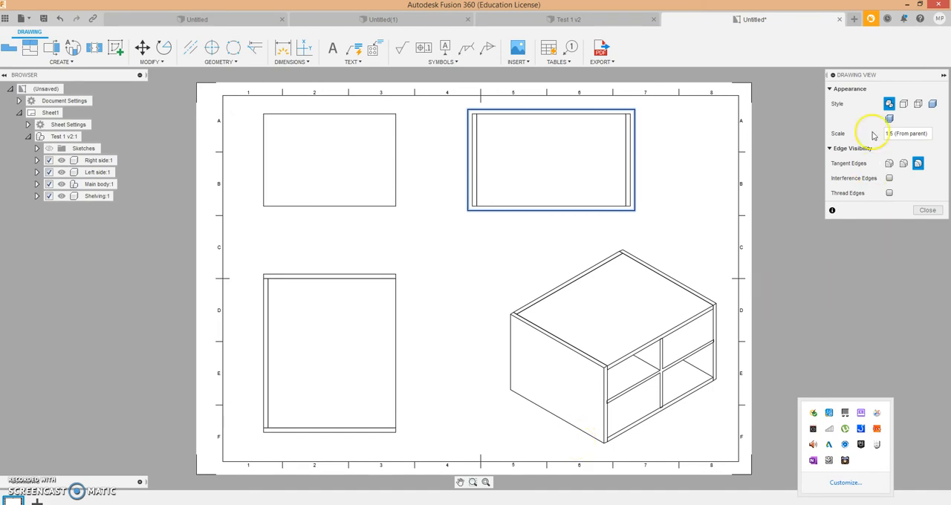
# - Set the scale of the projected view in the sheet's upper-right area to 1:8
pyautogui.click(903, 134)
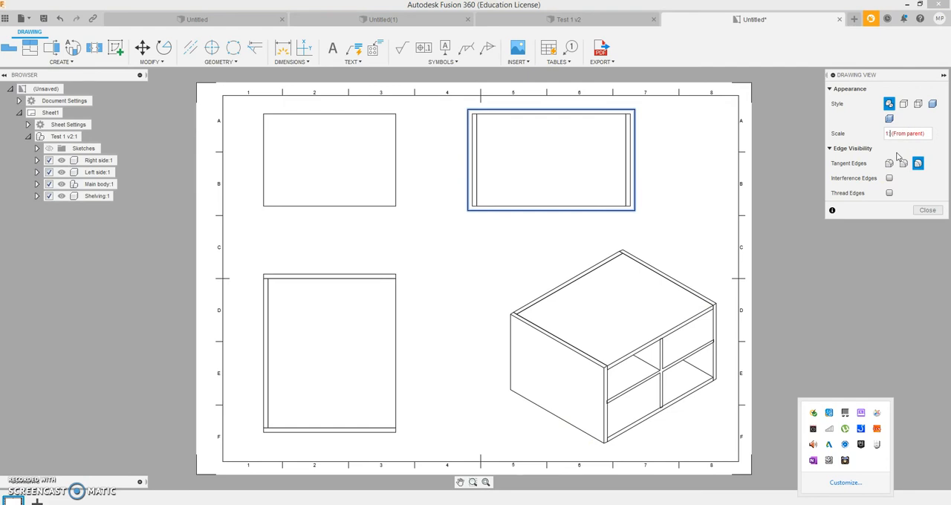
pyautogui.press('Return')
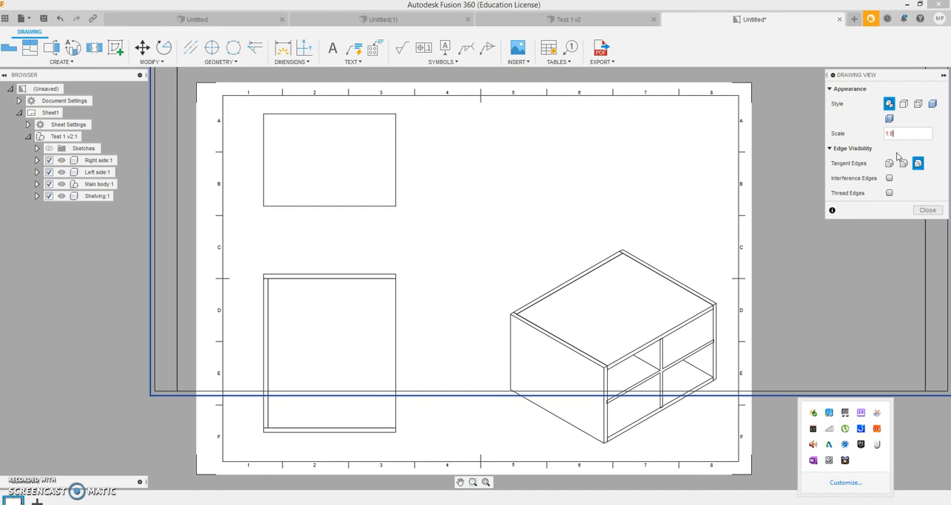
pyautogui.press('Return')
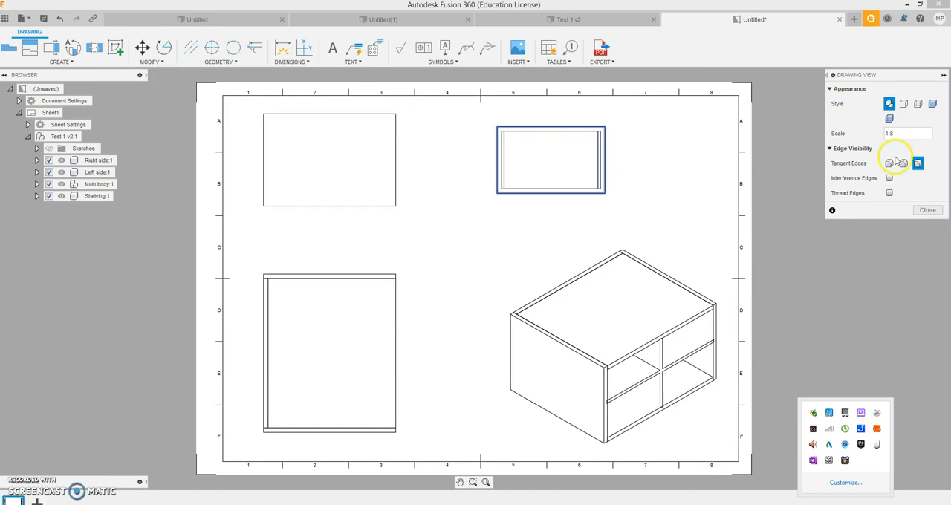
pyautogui.click(925, 210)
# - Set the scale of the base view in the sheet's upper-left area to 1:8
pyautogui.click(349, 182)
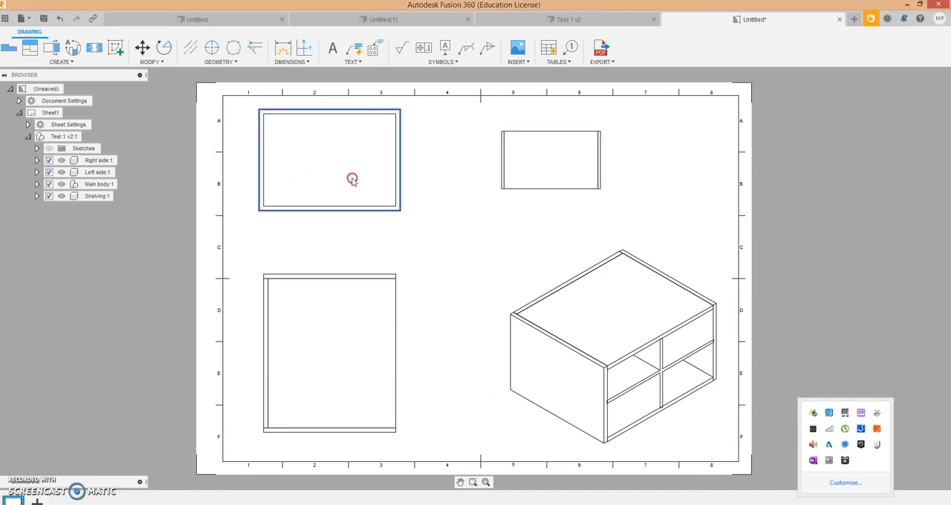
pyautogui.rightClick(352, 180)
pyautogui.click(381, 170)
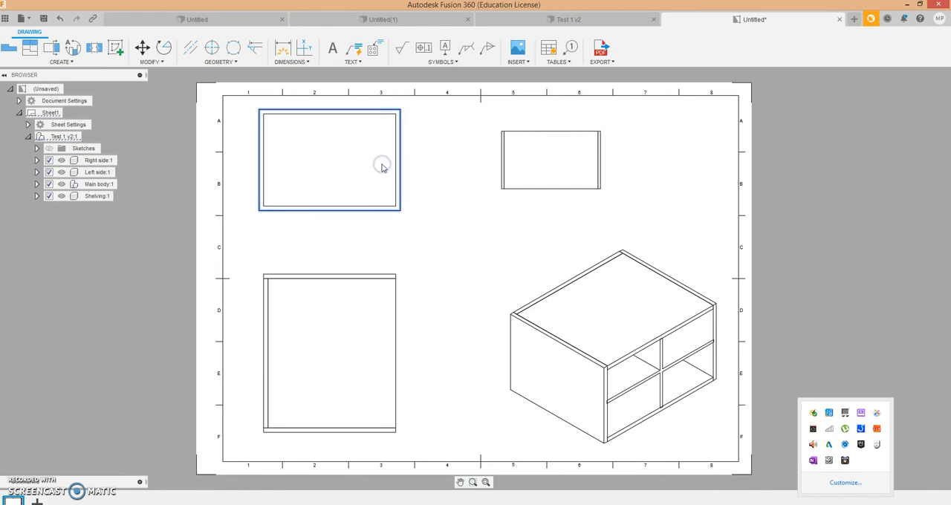
pyautogui.click(903, 134)
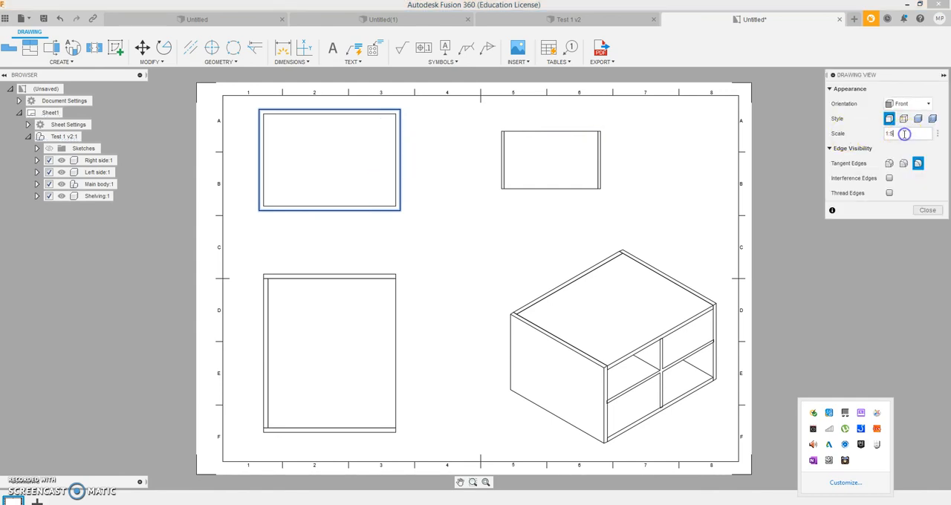
pyautogui.write('8')
pyautogui.press('Return')
pyautogui.click(927, 211)
# - Set the isometric view's own scale to 1:5
pyautogui.click(625, 349)
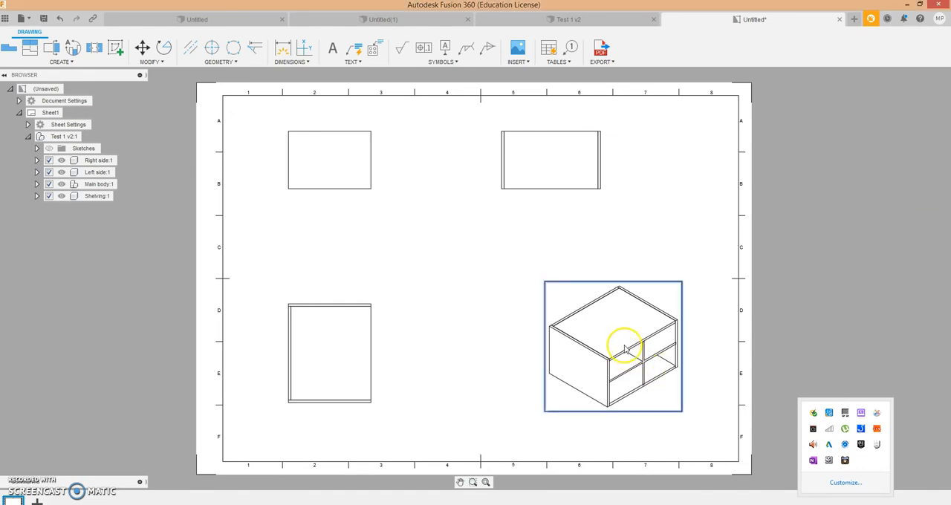
pyautogui.rightClick(623, 345)
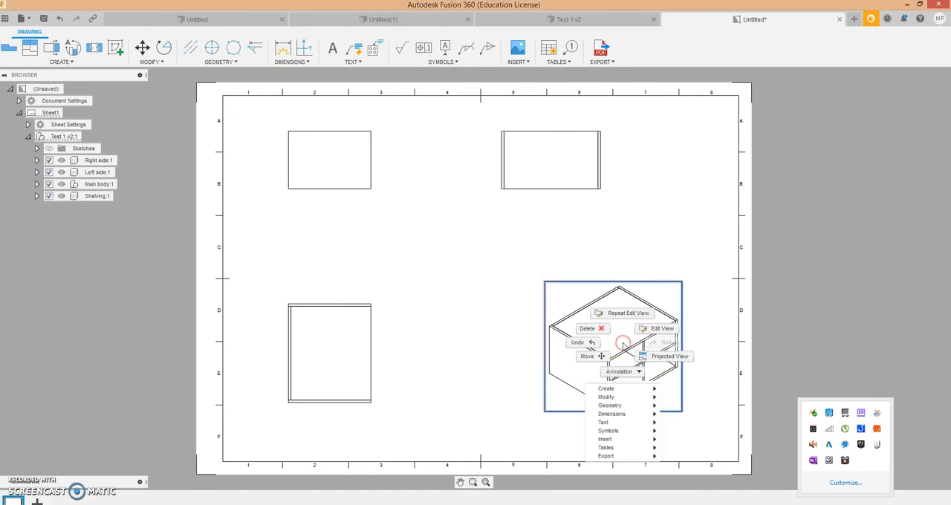
pyautogui.click(659, 329)
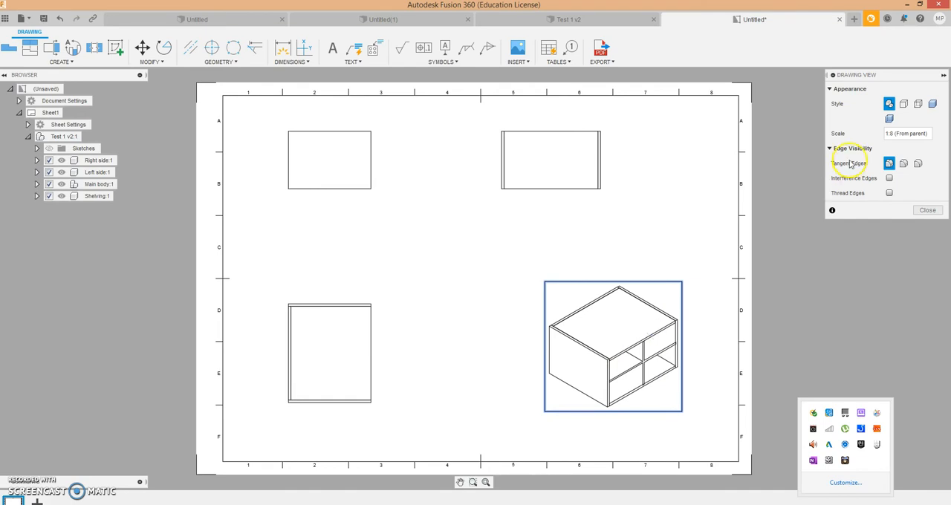
pyautogui.click(892, 133)
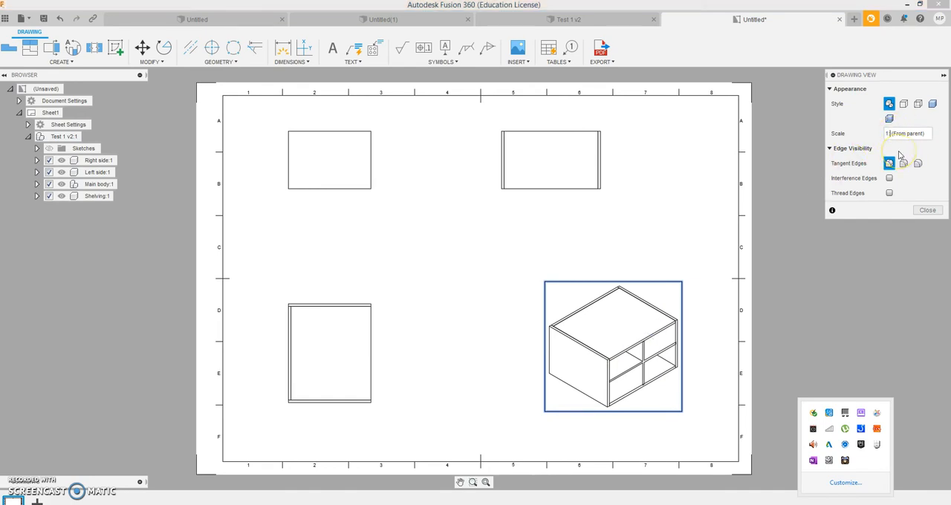
pyautogui.press('BackSpace')
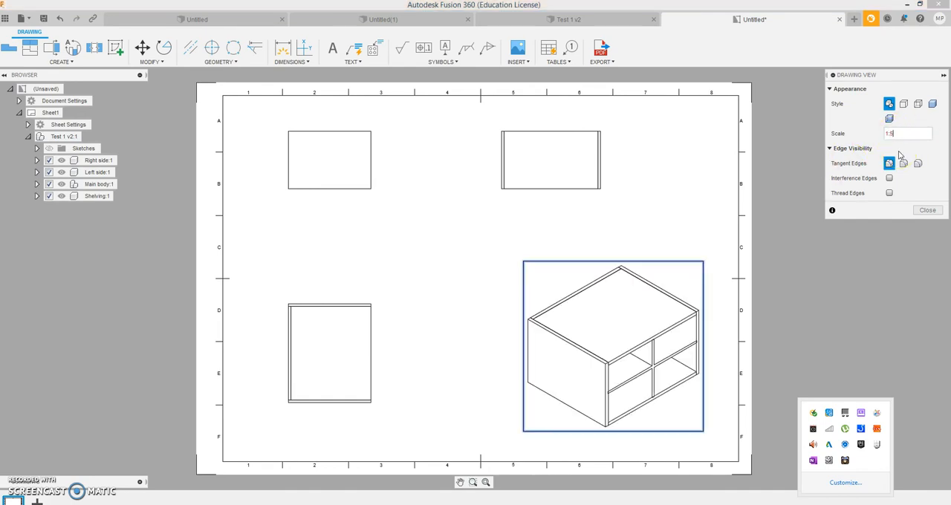
pyautogui.write('5')
pyautogui.click(346, 155)
pyautogui.click(927, 210)
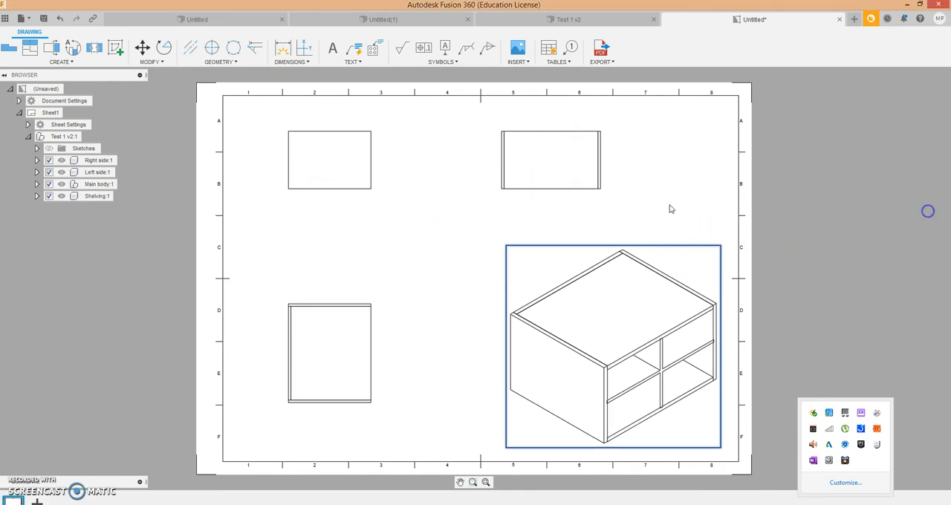
# - Move the base view closer to the sheet's upper-left corner and bring the projected view below it up towards it
pyautogui.click(320, 151)
pyautogui.click(567, 157)
pyautogui.click(505, 154)
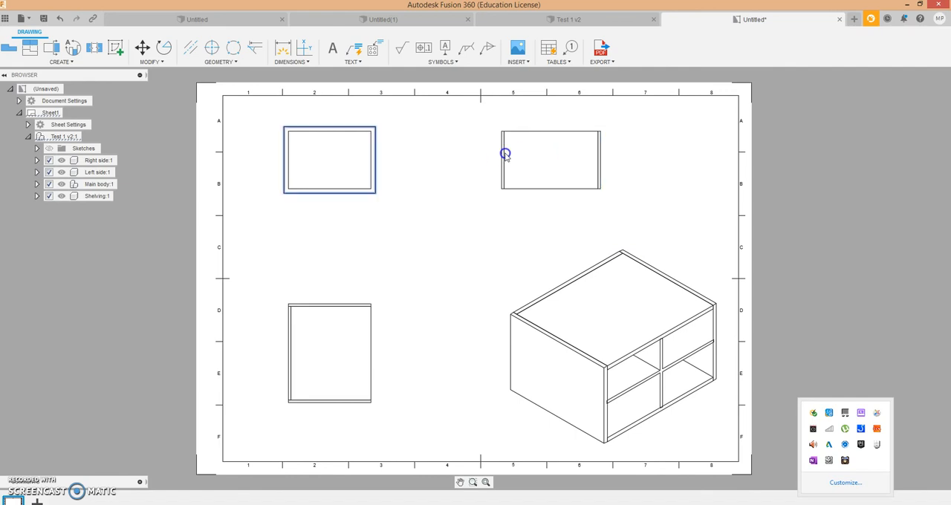
pyautogui.moveTo(505, 154); pyautogui.dragTo(484, 153)
pyautogui.moveTo(297, 136); pyautogui.dragTo(297, 156)
pyautogui.click(298, 156)
pyautogui.click(287, 372)
pyautogui.click(295, 317)
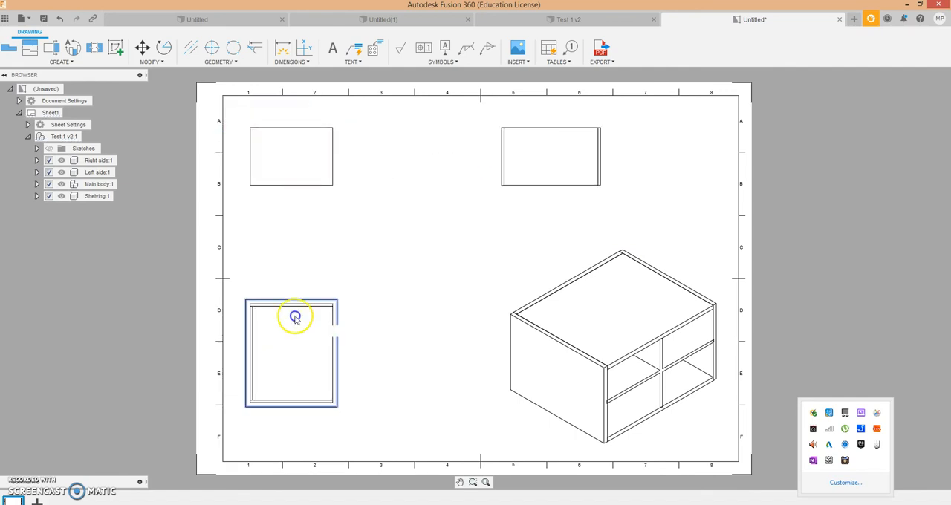
pyautogui.click(296, 290)
# - Shift the upper projected view closer to the base view and move the isometric view up into the sheet's upper-right area
pyautogui.click(566, 146)
pyautogui.click(562, 146)
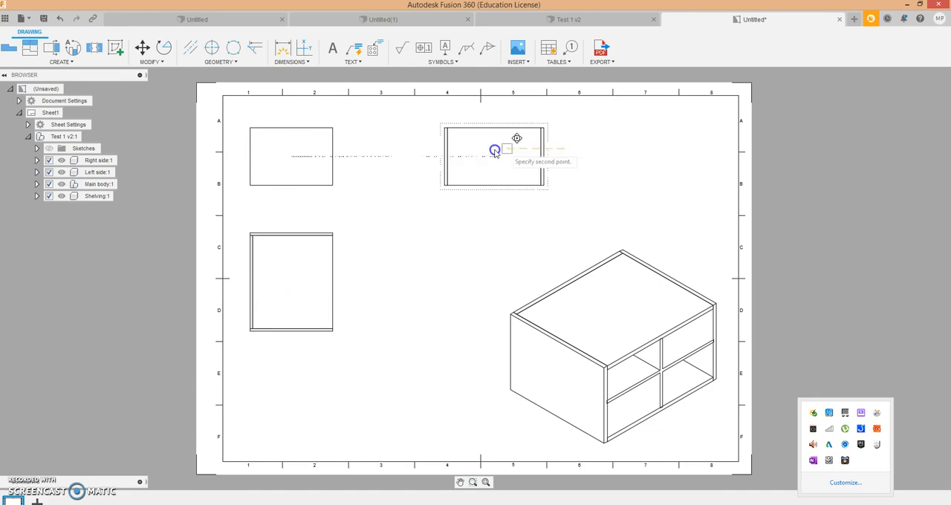
pyautogui.click(451, 148)
pyautogui.click(640, 338)
pyautogui.click(624, 322)
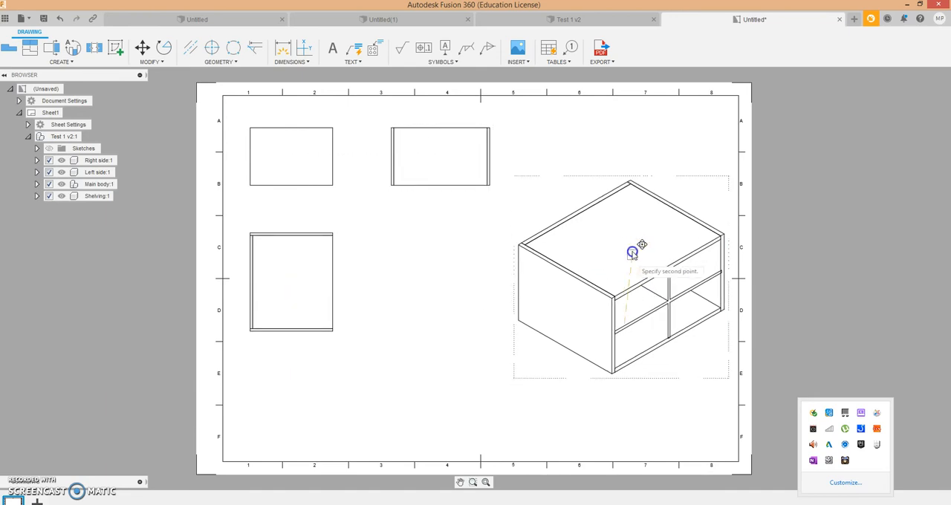
pyautogui.click(626, 211)
pyautogui.rightClick(626, 213)
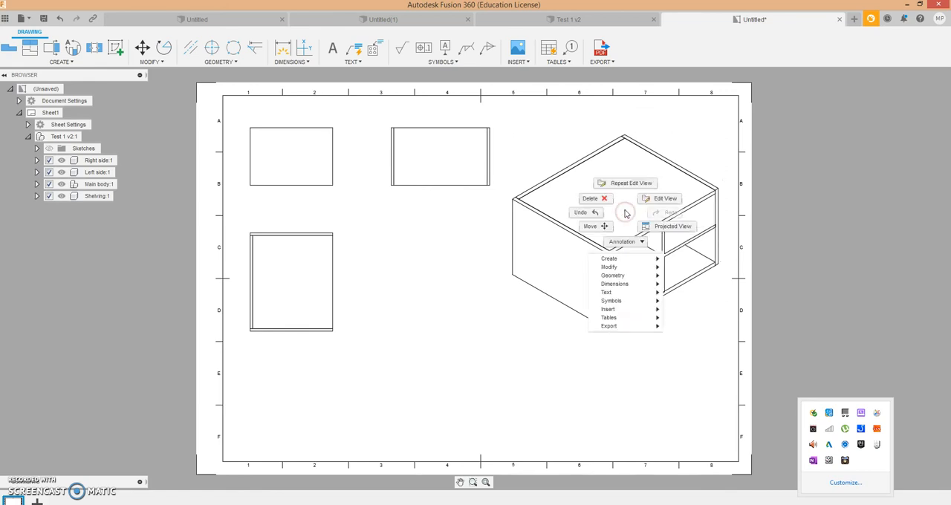
pyautogui.click(630, 135)
pyautogui.click(679, 137)
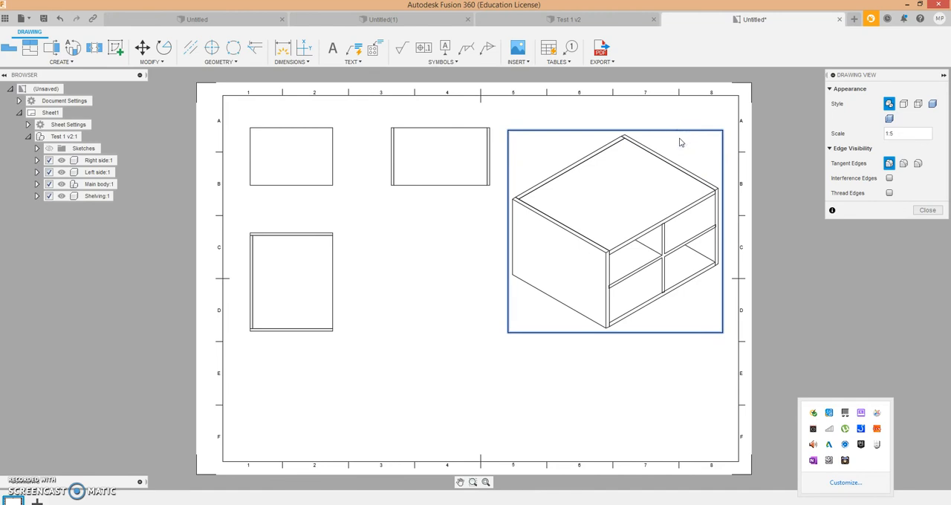
pyautogui.click(926, 210)
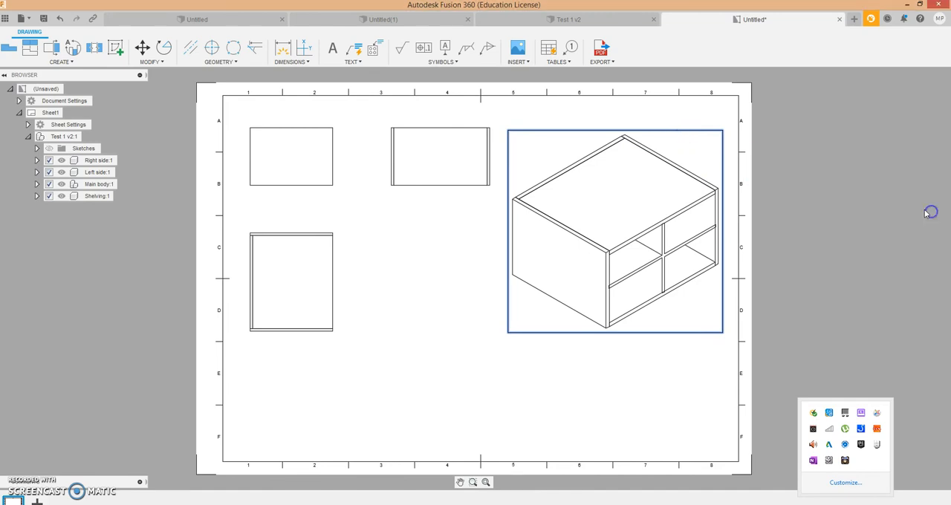
# - Place a First Level parts list of the isometric view in the sheet's lower-right corner and move that view up to clear it
pyautogui.click(568, 63)
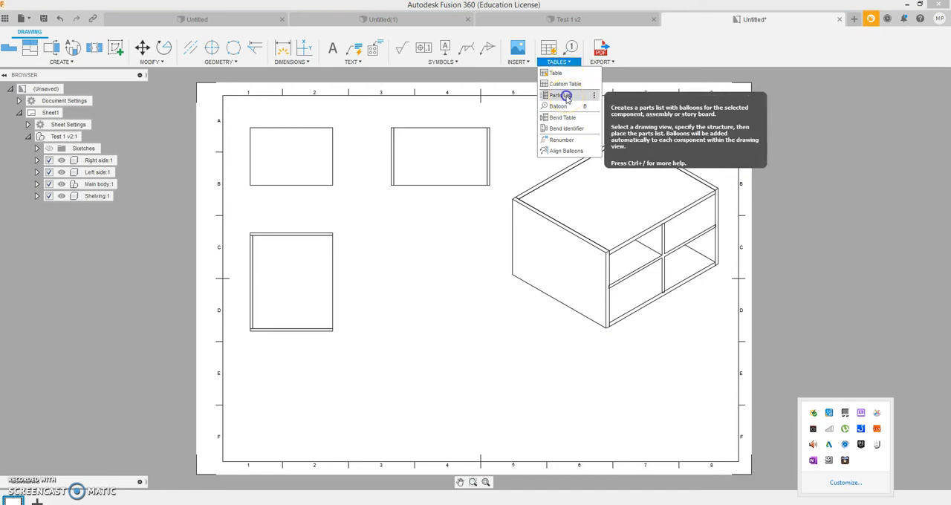
pyautogui.click(566, 98)
pyautogui.click(569, 194)
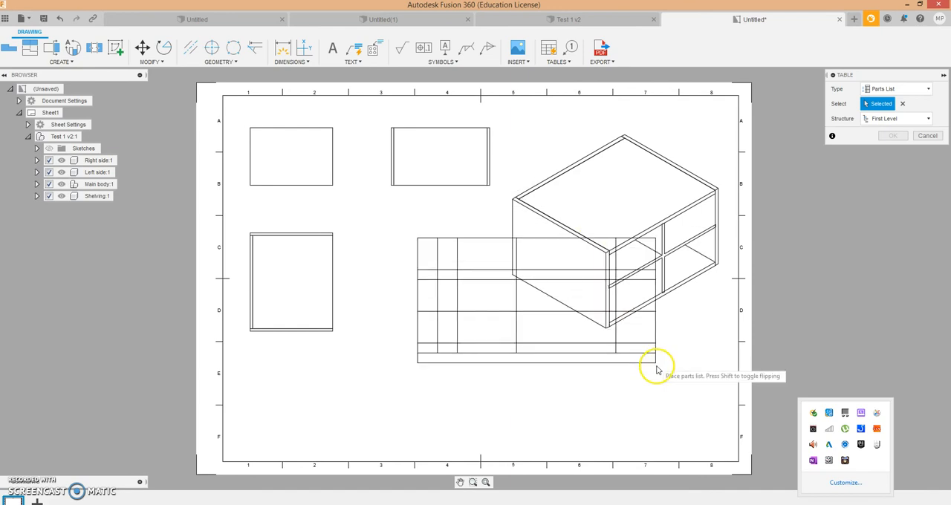
pyautogui.click(737, 465)
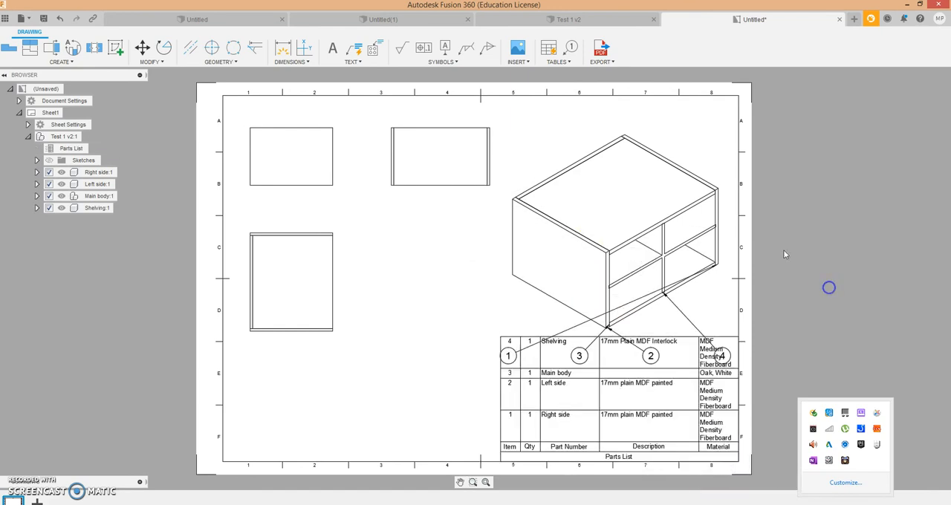
pyautogui.moveTo(626, 206); pyautogui.dragTo(625, 177)
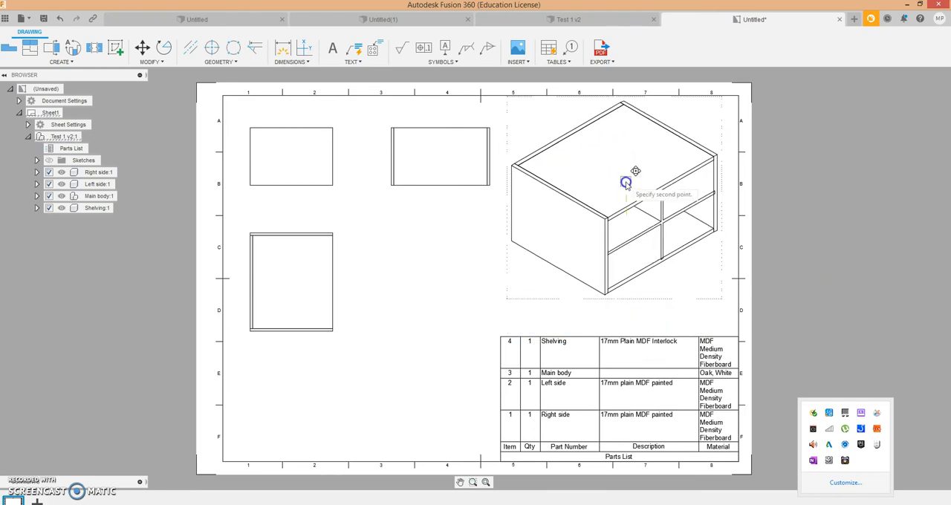
# - Reposition balloons 1, 3 and 2 so they sit close to the corners of the isometric view they point to
pyautogui.click(507, 322)
pyautogui.click(507, 322)
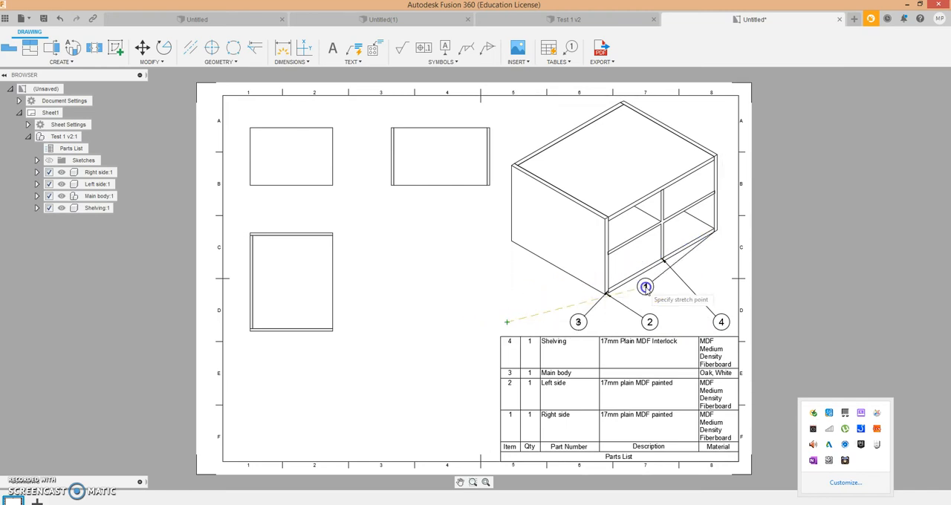
pyautogui.click(729, 243)
pyautogui.click(577, 321)
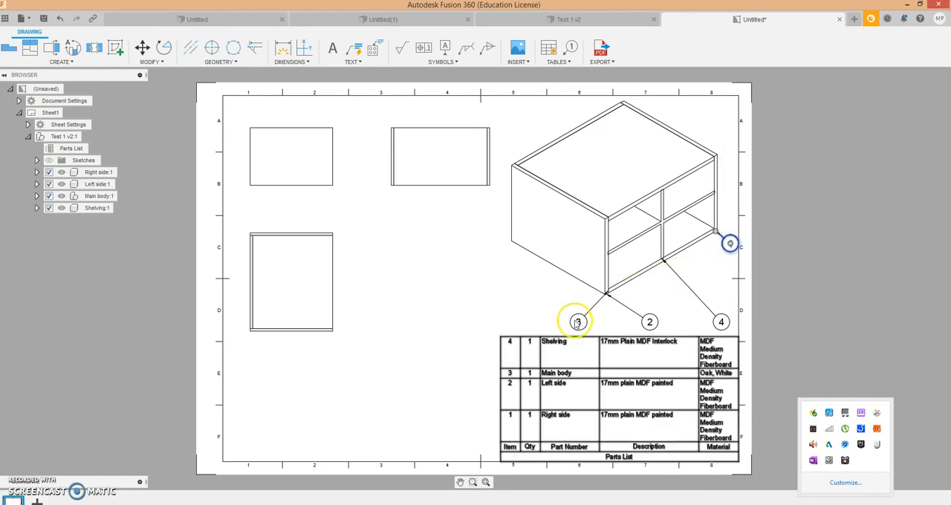
pyautogui.click(579, 323)
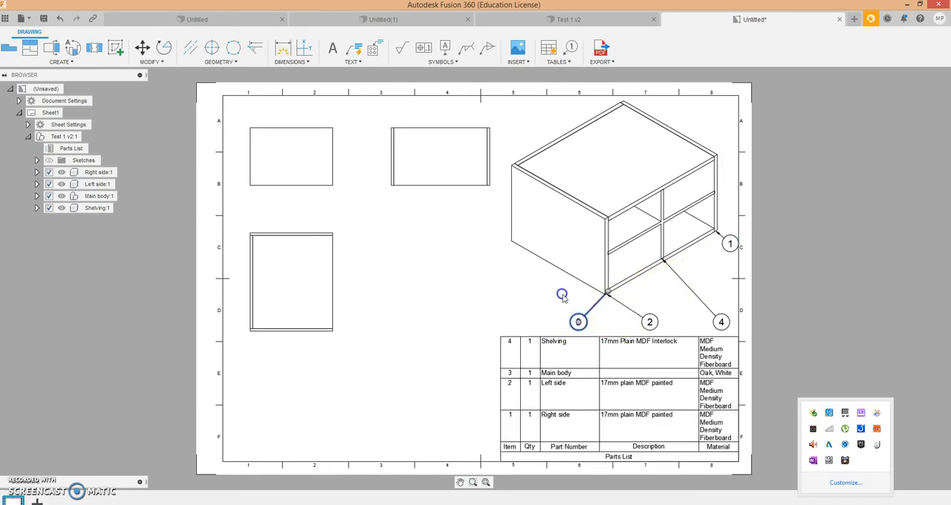
pyautogui.click(563, 301)
pyautogui.click(630, 285)
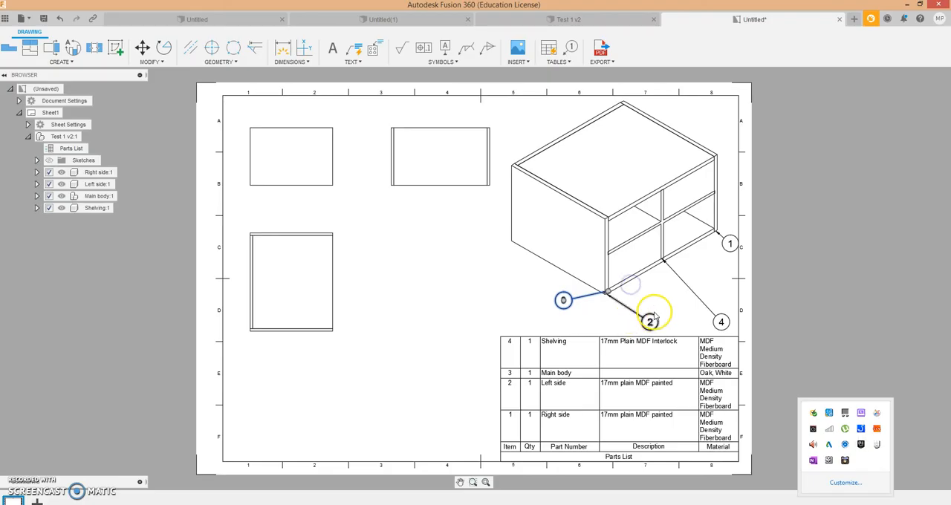
pyautogui.click(650, 320)
pyautogui.moveTo(650, 320); pyautogui.dragTo(623, 317)
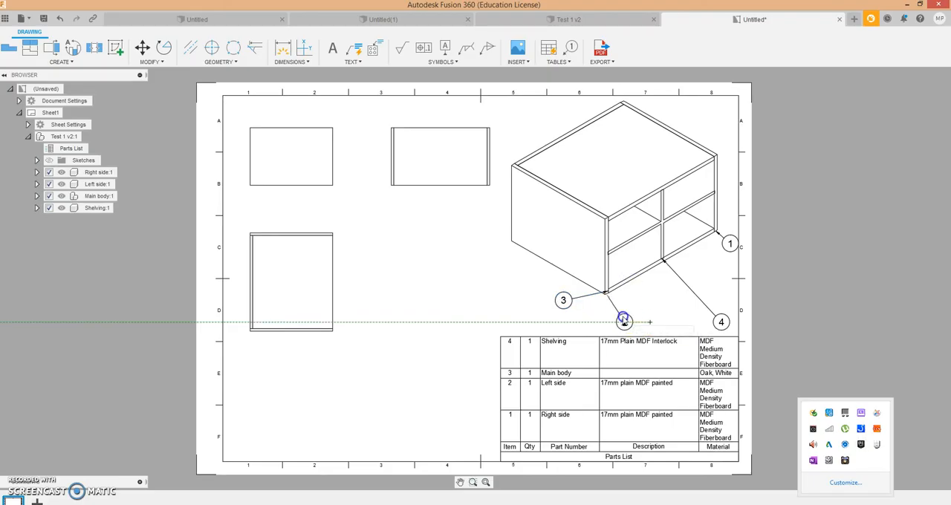
pyautogui.click(615, 311)
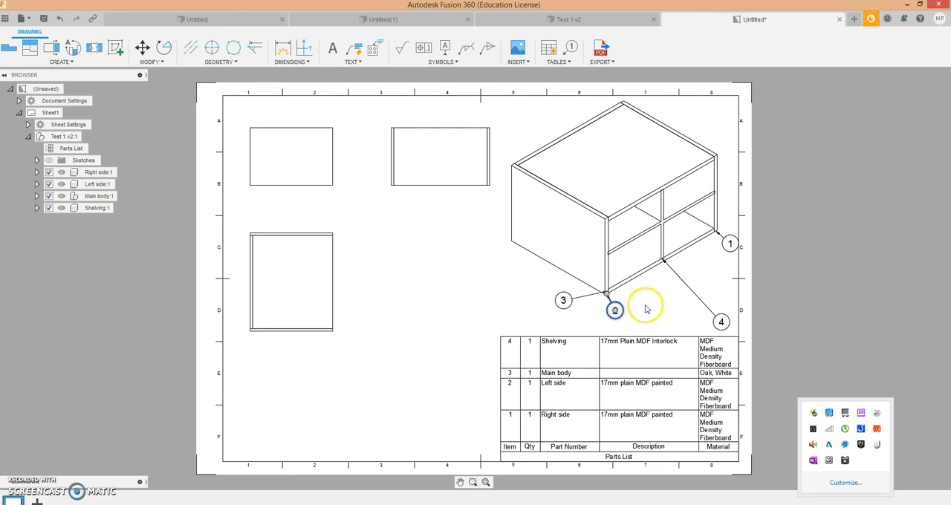
pyautogui.click(770, 263)
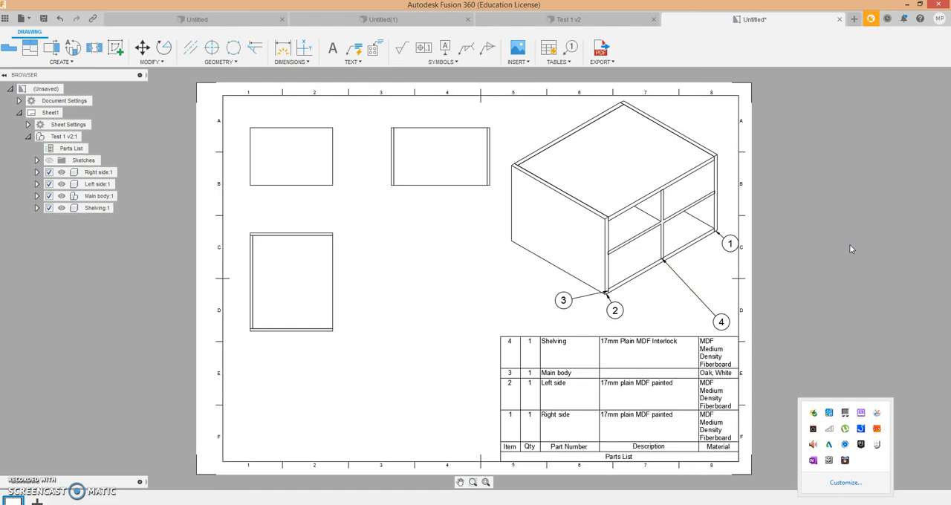
# - Dimension the base view's width above it and its height on its right side
pyautogui.click(303, 150)
pyautogui.click(291, 62)
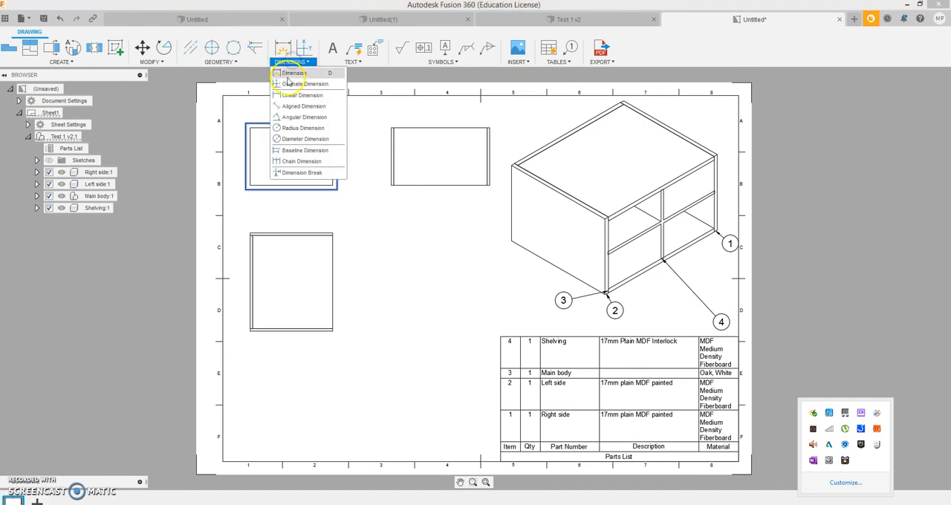
pyautogui.click(291, 73)
pyautogui.click(289, 128)
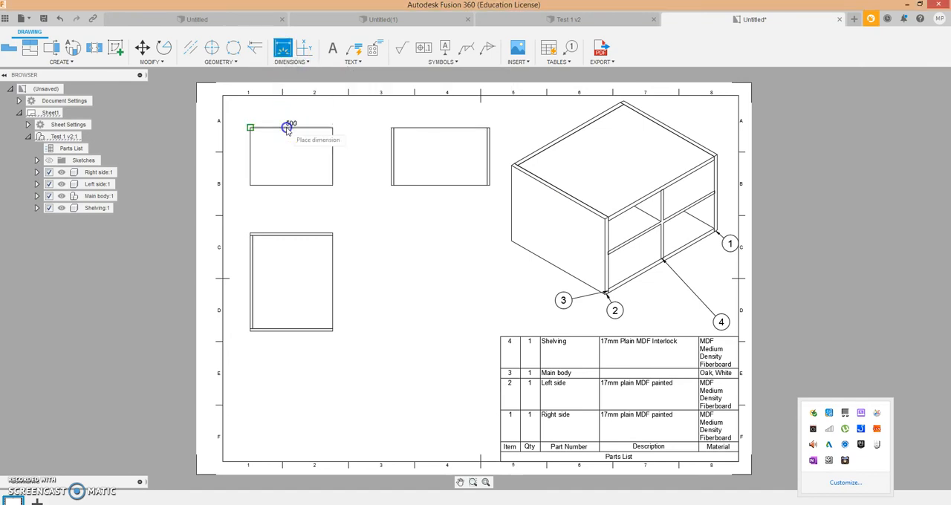
pyautogui.click(291, 109)
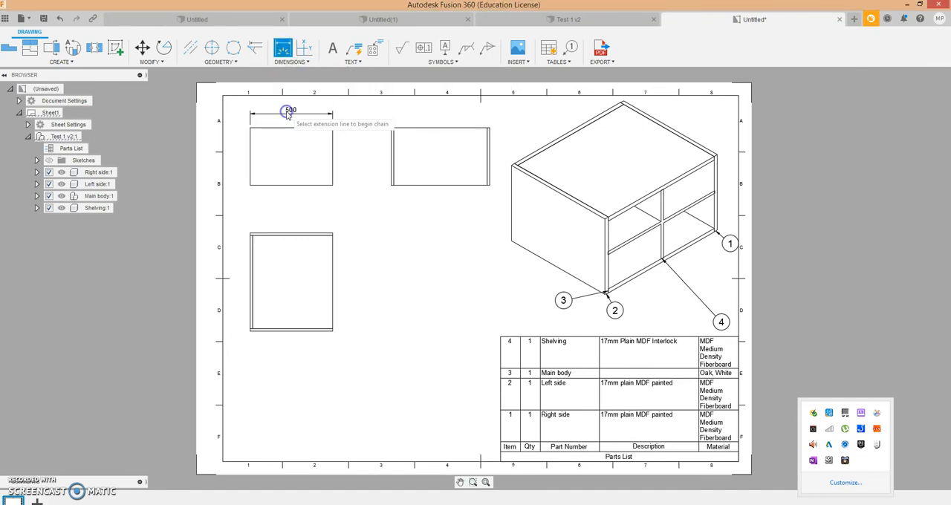
pyautogui.click(335, 159)
pyautogui.click(345, 157)
# - Dimension the lower projected view's width above it and the length between its two end panels on its left side
pyautogui.click(310, 233)
pyautogui.scroll(1, 308, 234)
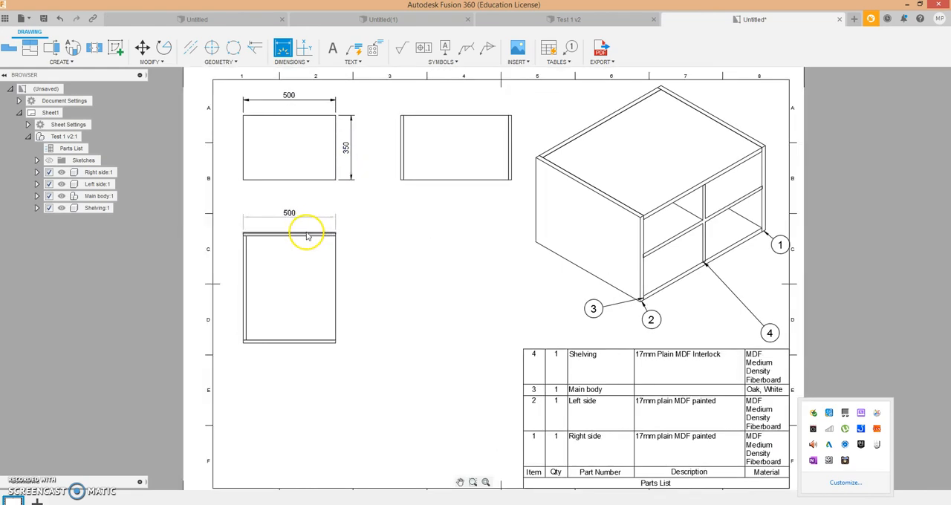
pyautogui.scroll(2, 309, 235)
pyautogui.click(307, 205)
pyautogui.click(186, 283)
pyautogui.click(160, 291)
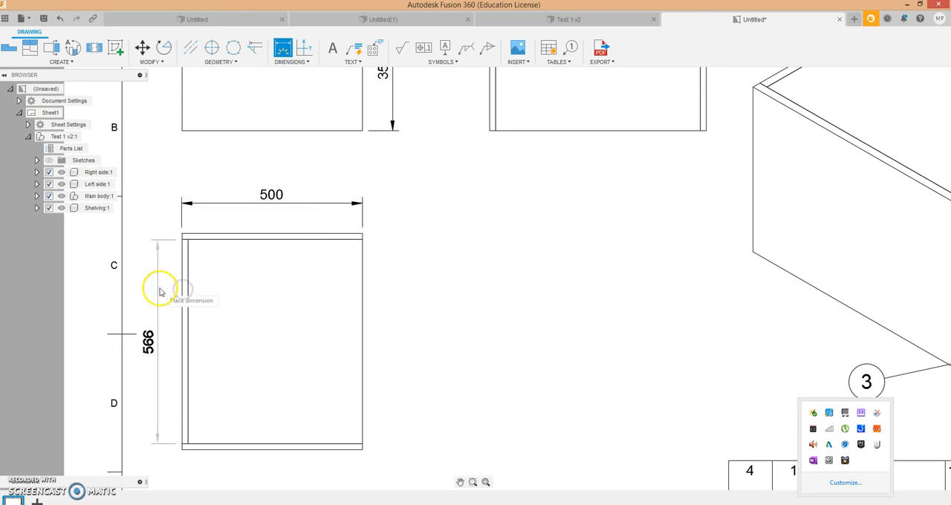
# - Dimension the width between the two side panels of the upper projected view, placing it below the view
pyautogui.scroll(-1, 453, 225)
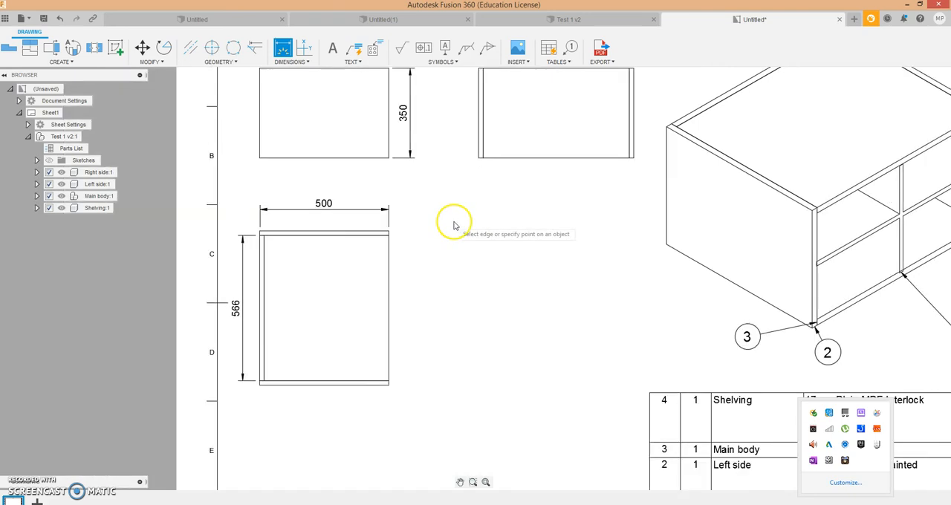
pyautogui.scroll(-3, 491, 215)
pyautogui.click(543, 178)
pyautogui.click(542, 207)
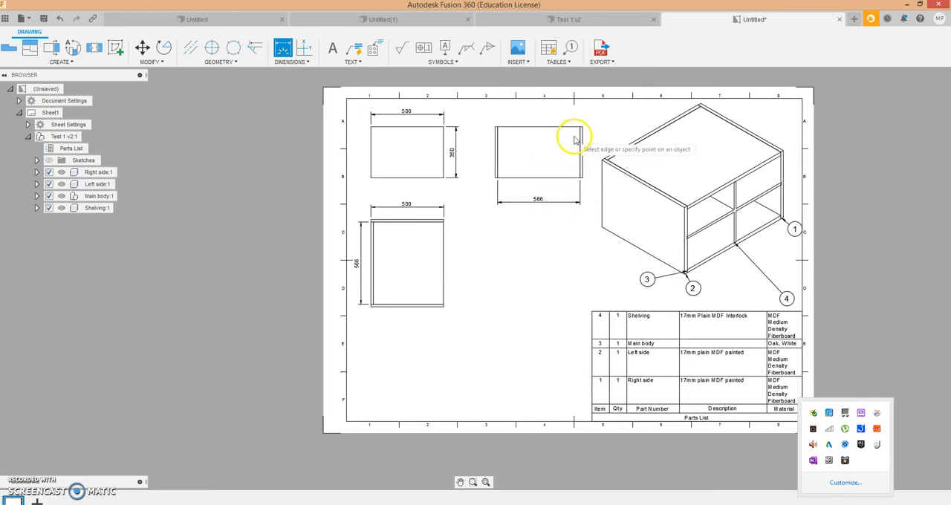
pyautogui.scroll(5, 578, 132)
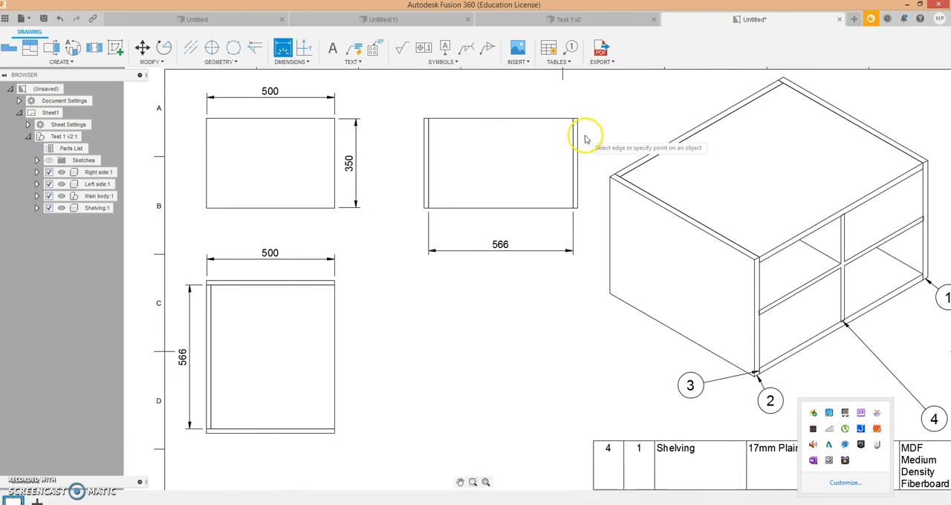
# - Dimension the thickness of the right side panel on the upper projected view, placing the dimension above the view
pyautogui.click(578, 139)
pyautogui.click(571, 121)
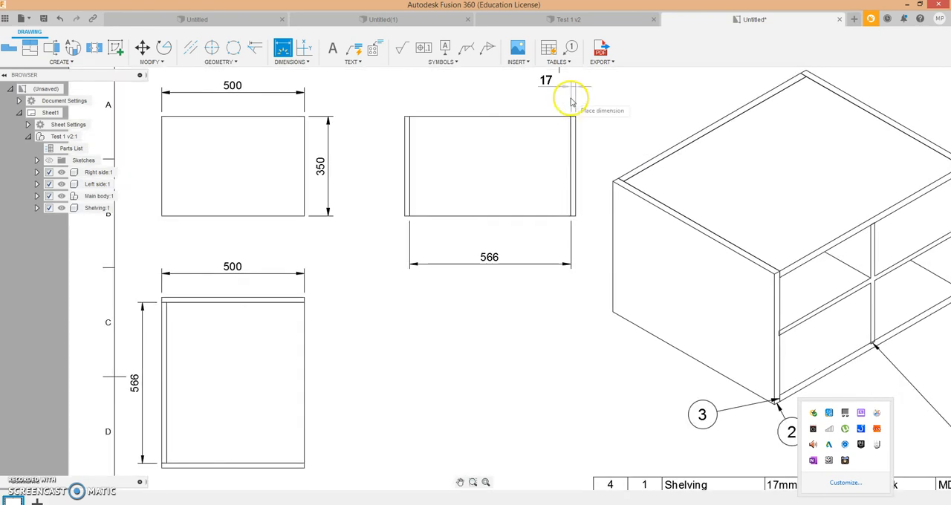
pyautogui.click(572, 98)
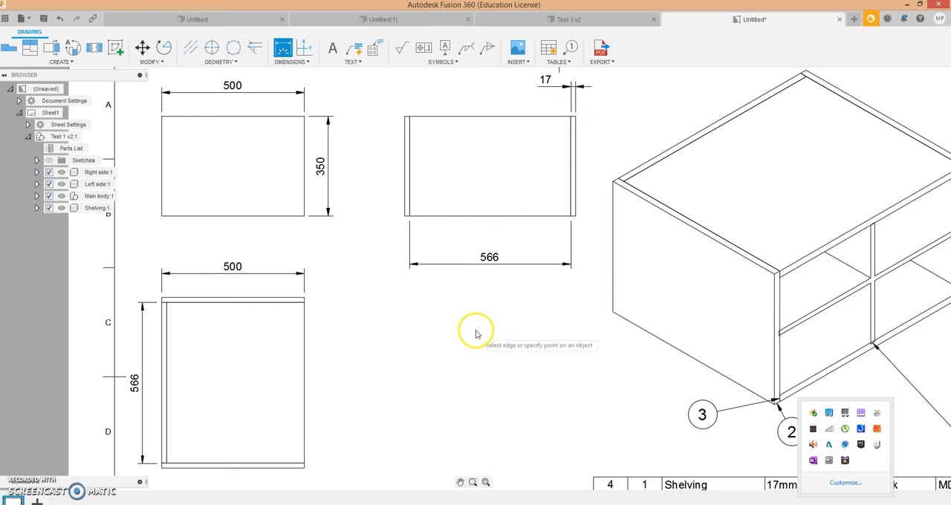
# - Open the isometric view for editing and set its style to shaded with hidden edges
pyautogui.scroll(-5, 480, 329)
pyautogui.scroll(-2, 464, 390)
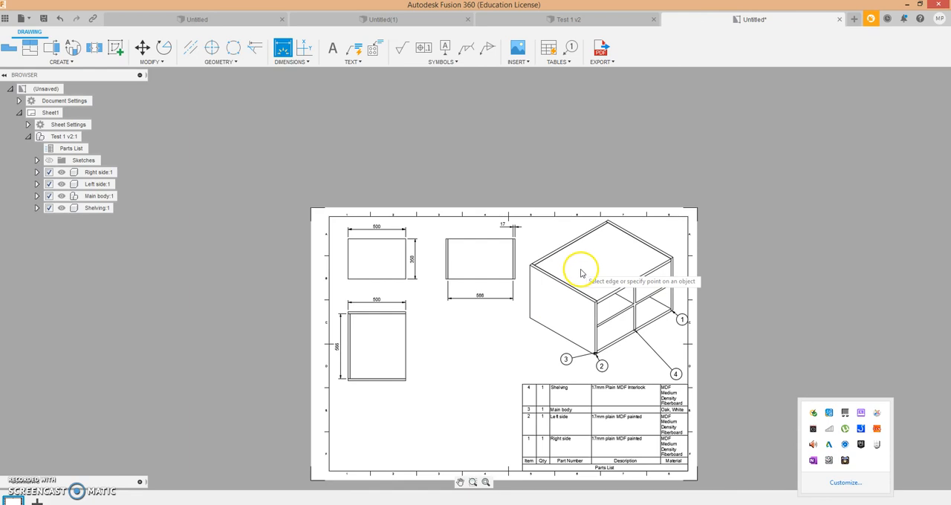
pyautogui.click(592, 248)
pyautogui.scroll(-2, 646, 240)
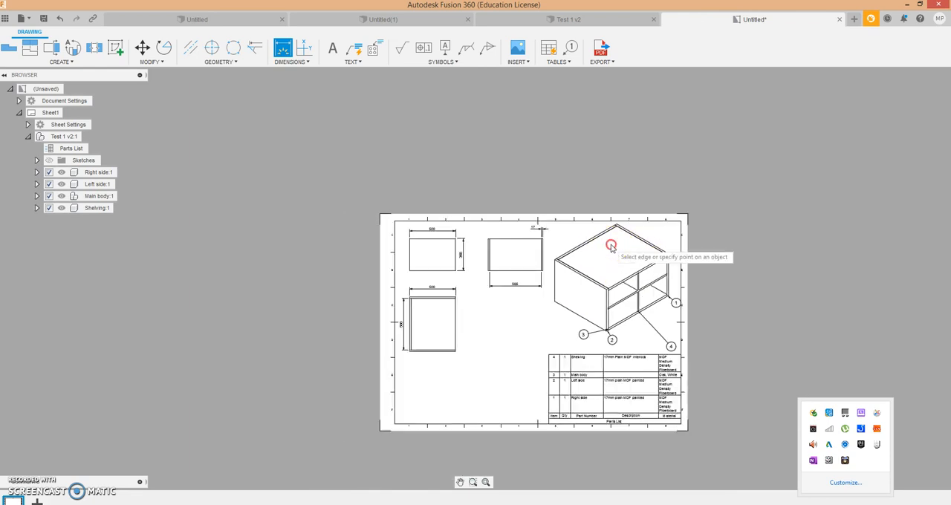
pyautogui.rightClick(611, 246)
pyautogui.click(645, 232)
pyautogui.click(624, 250)
pyautogui.rightClick(624, 249)
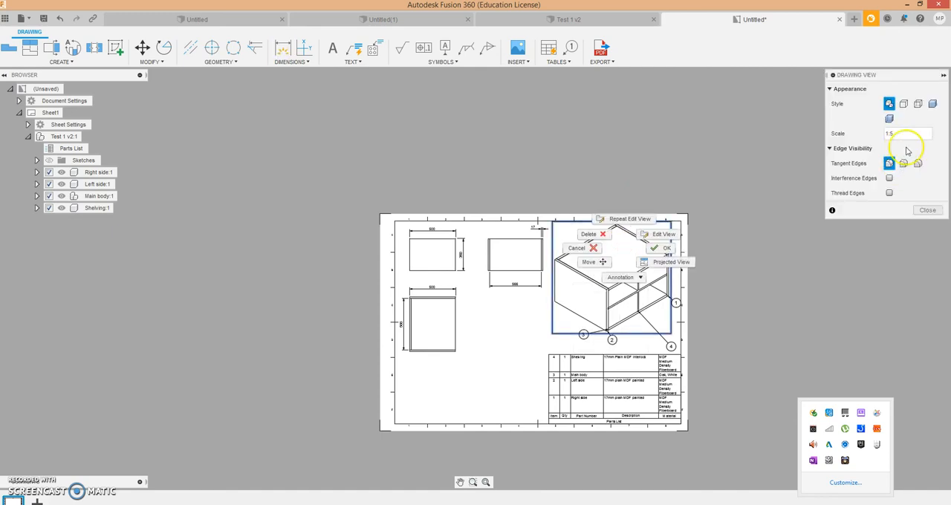
pyautogui.click(889, 119)
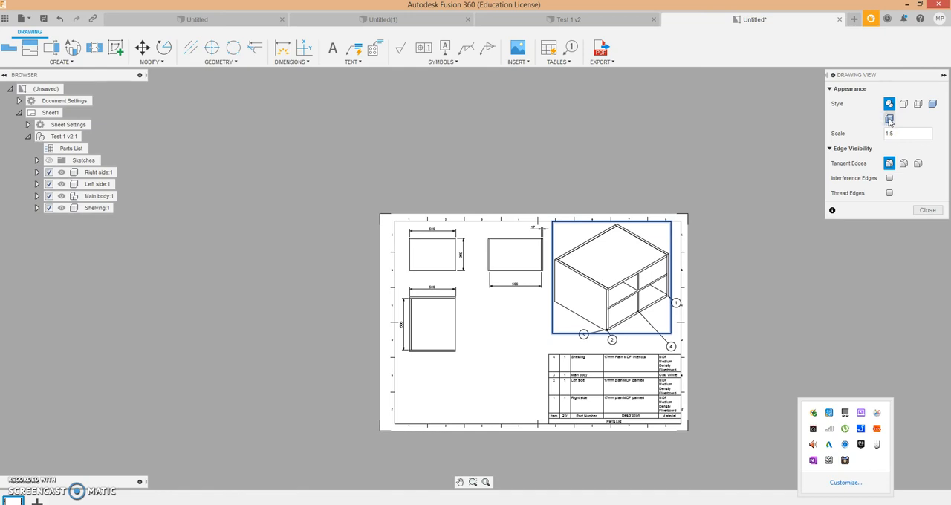
pyautogui.click(889, 119)
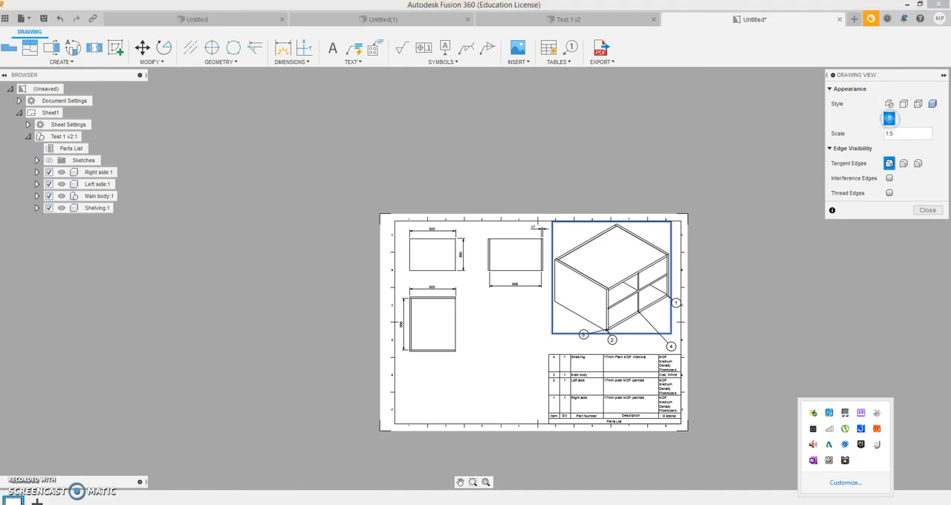
pyautogui.click(724, 227)
pyautogui.click(645, 275)
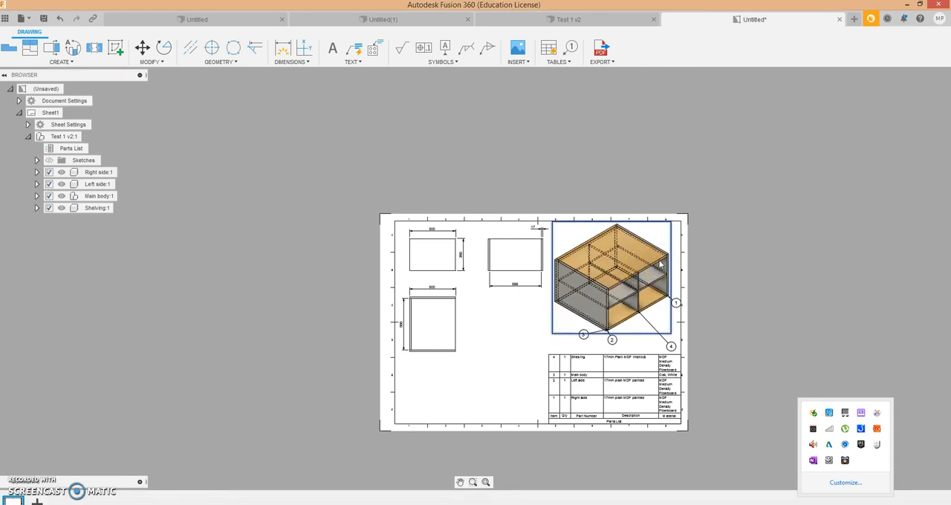
pyautogui.click(448, 270)
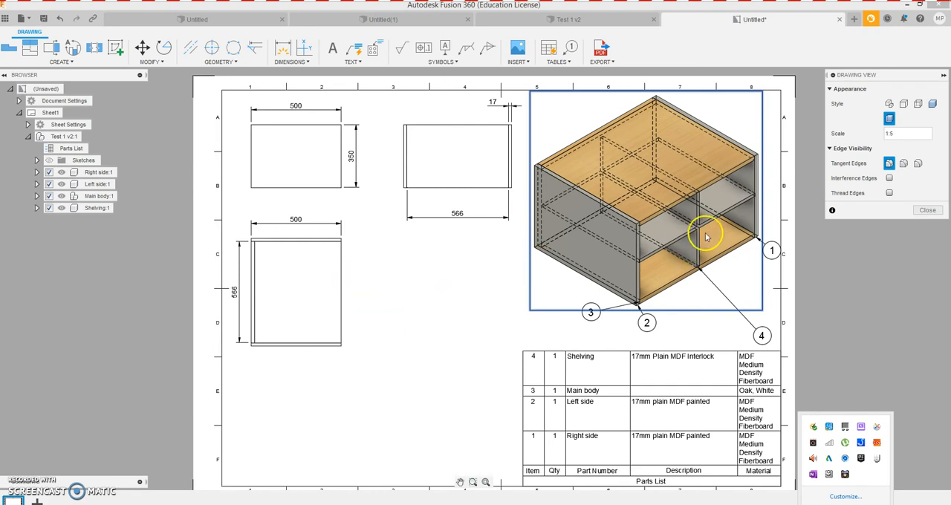
# - Change the isometric view's style to shaded without hidden edges and finish editing the view
pyautogui.click(933, 104)
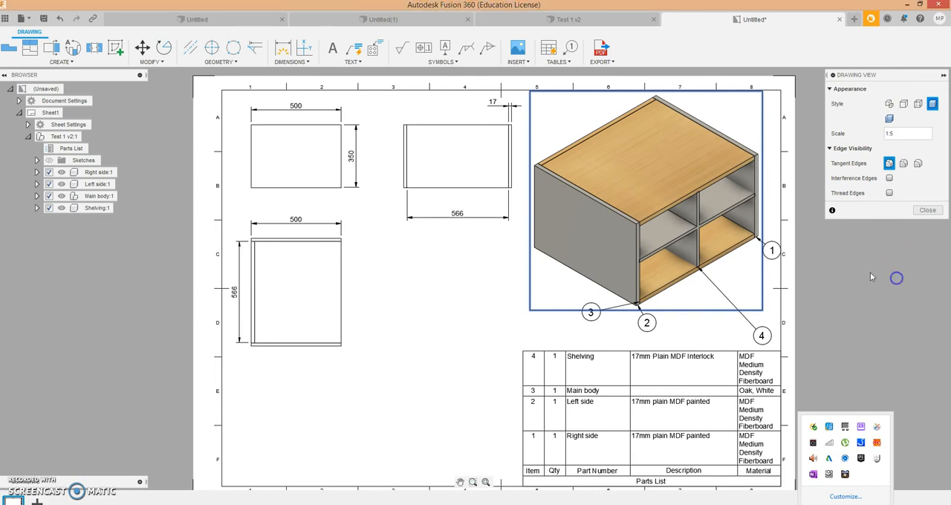
pyautogui.click(303, 163)
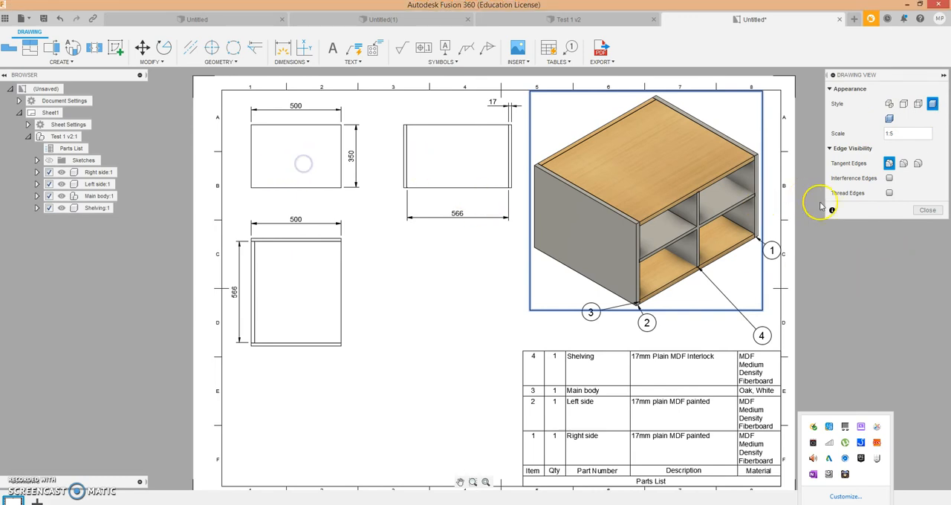
pyautogui.click(927, 210)
# - Move the base view slightly lower on the sheet and the lower projected view further down, widening the gap between them
pyautogui.click(309, 170)
pyautogui.click(289, 268)
pyautogui.click(295, 303)
pyautogui.moveTo(298, 321); pyautogui.dragTo(299, 380)
pyautogui.click(301, 178)
pyautogui.moveTo(302, 178); pyautogui.dragTo(299, 266)
pyautogui.click(275, 396)
pyautogui.moveTo(275, 397)
pyautogui.mouseDown()
pyautogui.moveTo(282, 446)
pyautogui.moveTo(282, 430)
pyautogui.mouseUp()
pyautogui.moveTo(291, 263); pyautogui.dragTo(297, 190)
pyautogui.moveTo(268, 416); pyautogui.dragTo(290, 337)
pyautogui.click(287, 219)
pyautogui.moveTo(287, 219)
pyautogui.mouseDown()
pyautogui.moveTo(286, 153)
pyautogui.moveTo(287, 208)
pyautogui.mouseUp()
pyautogui.moveTo(290, 347); pyautogui.dragTo(292, 369)
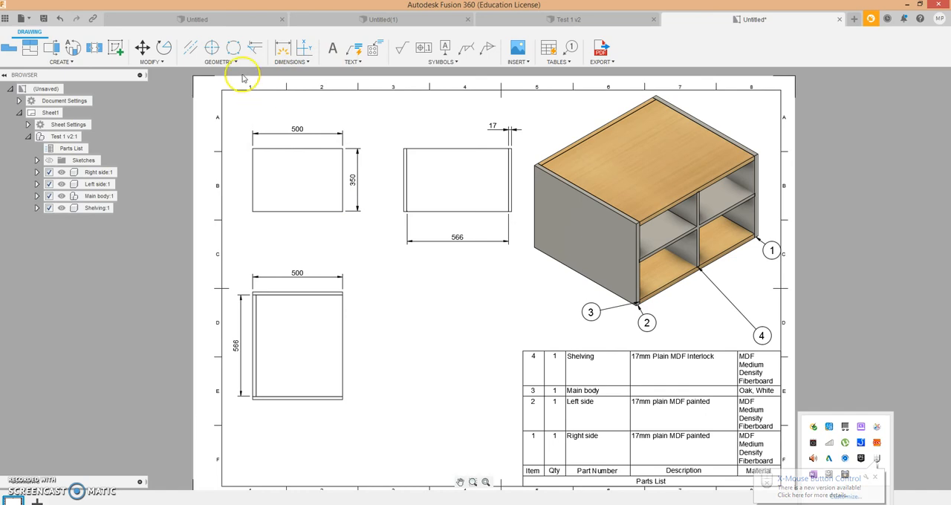
# - Create detail view A at scale 1:5 around the upper-right corner of the lower projected view, placing it to the right of that view
pyautogui.click(309, 64)
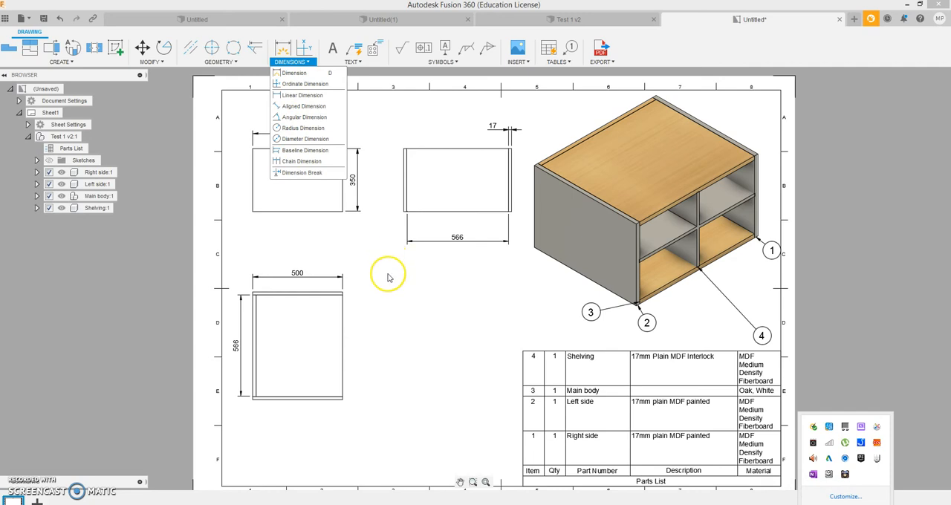
pyautogui.click(71, 62)
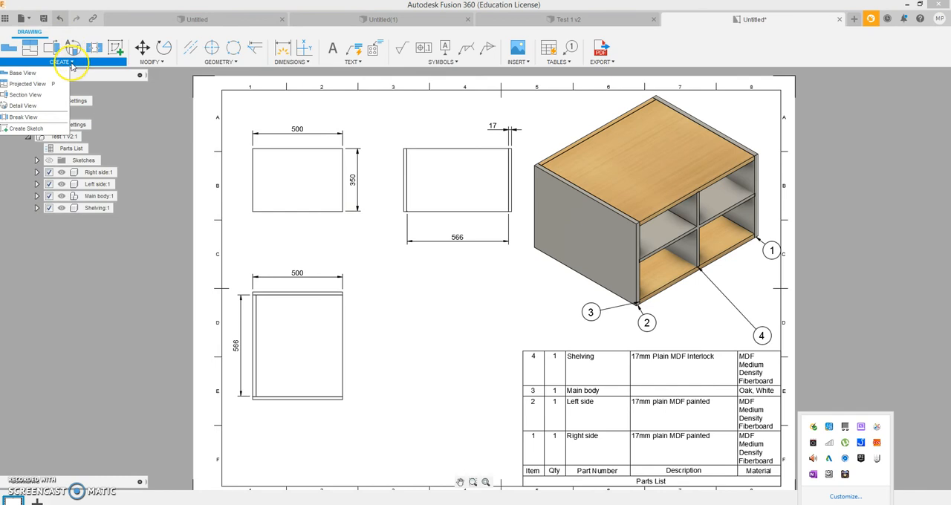
pyautogui.click(21, 106)
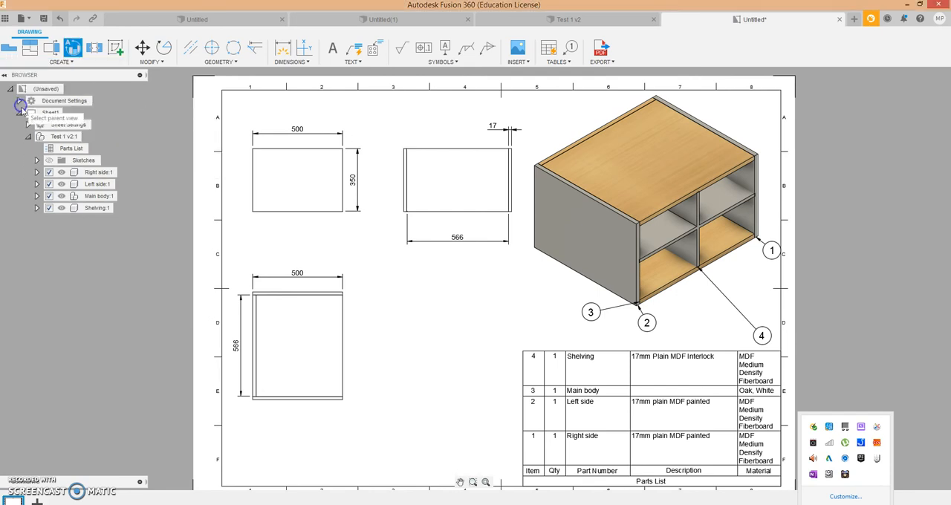
pyautogui.scroll(2, 341, 316)
pyautogui.scroll(1, 341, 306)
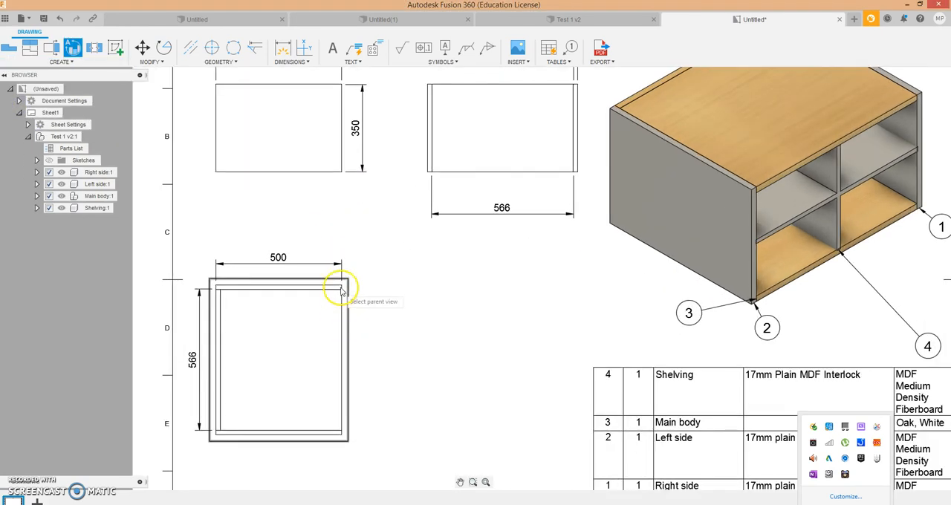
pyautogui.click(340, 289)
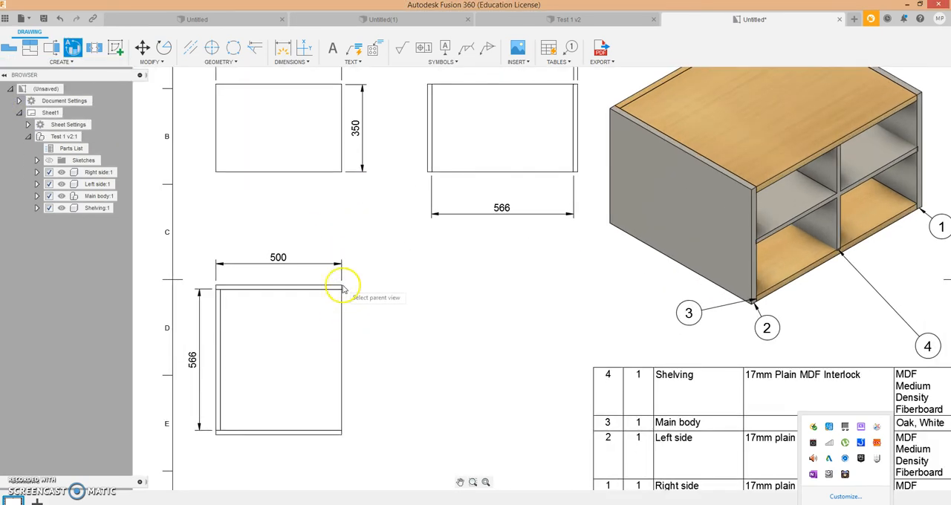
pyautogui.click(333, 291)
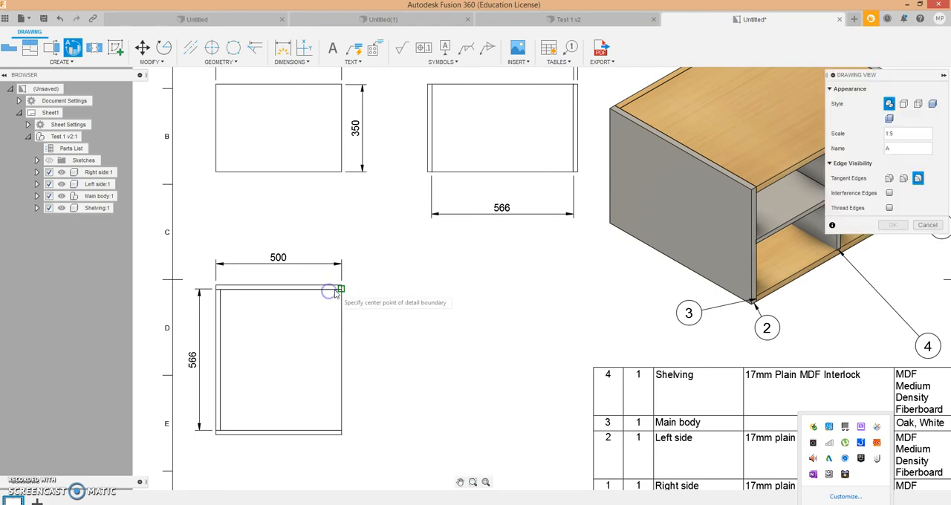
pyautogui.click(340, 287)
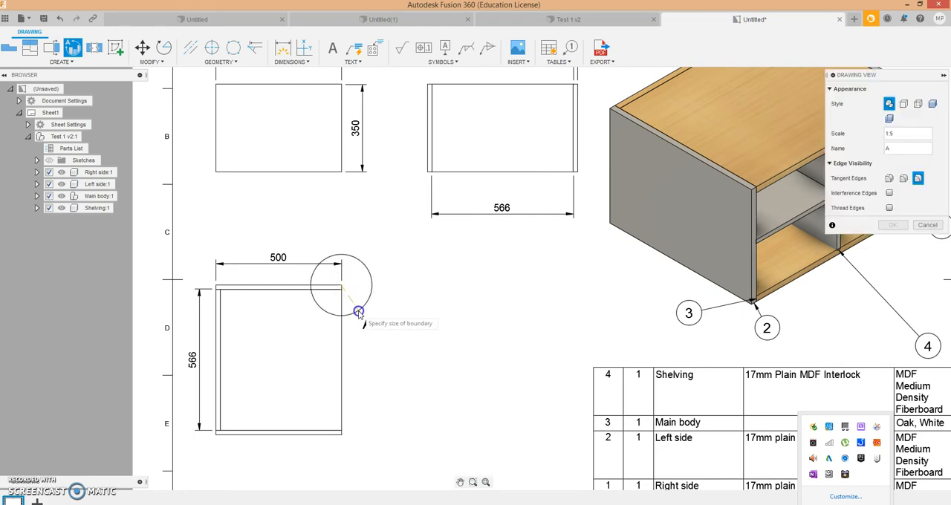
pyautogui.click(354, 310)
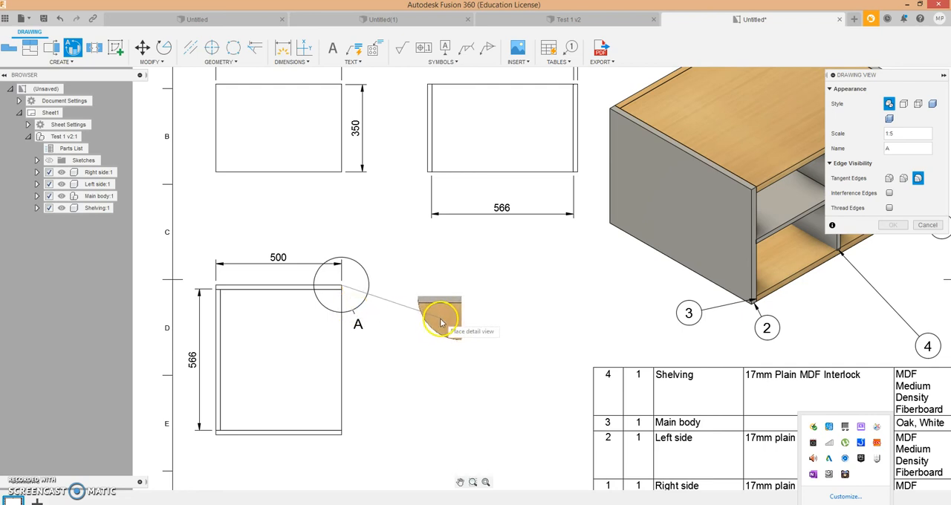
pyautogui.click(447, 306)
pyautogui.rightClick(447, 305)
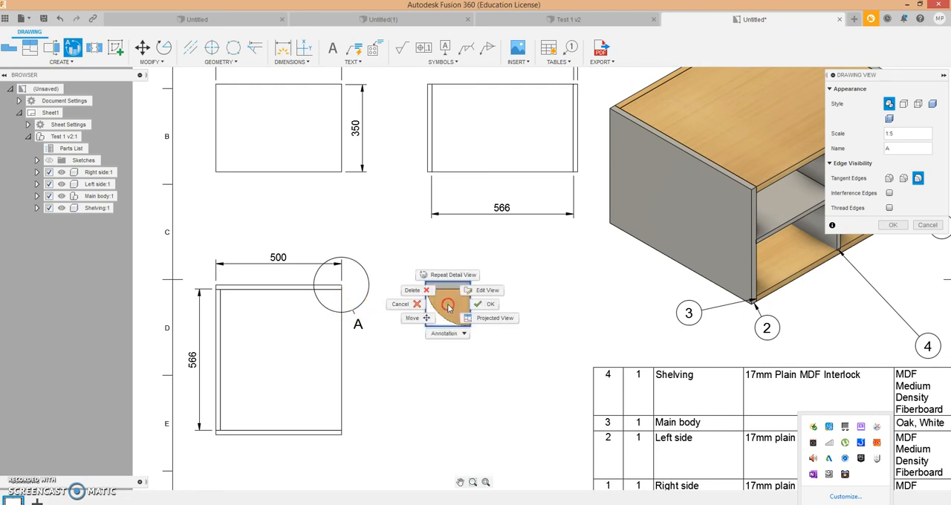
pyautogui.click(491, 304)
# - Dimension the panel thickness in detail view A, placing the dimension to the right of the detail
pyautogui.scroll(2, 483, 281)
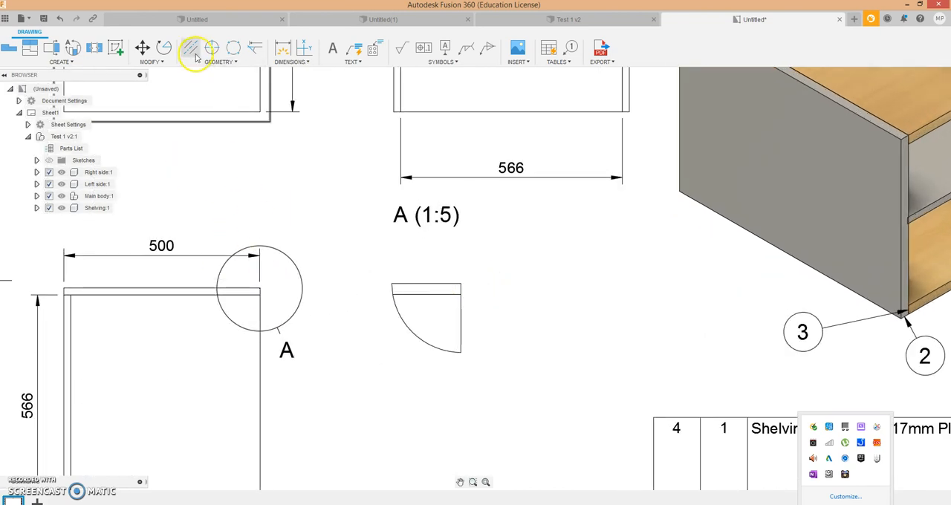
pyautogui.click(290, 62)
pyautogui.click(295, 96)
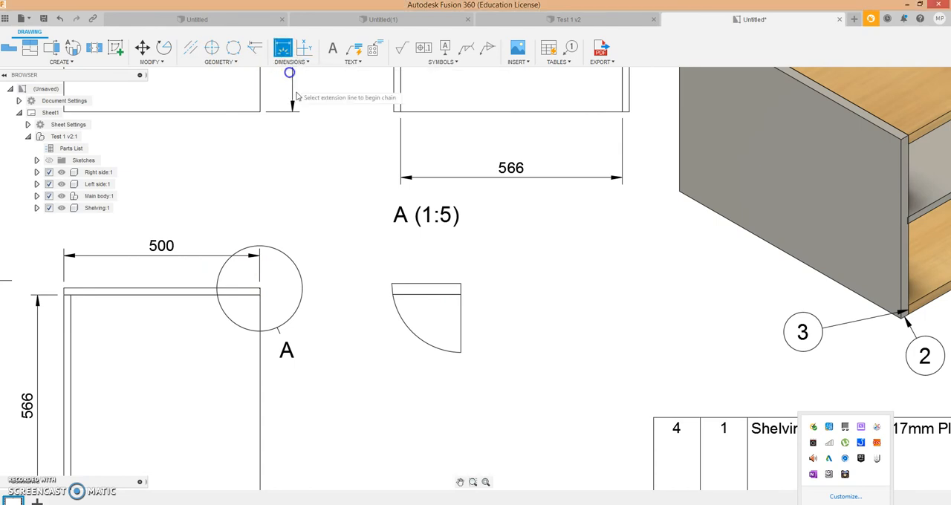
pyautogui.click(421, 284)
pyautogui.click(425, 295)
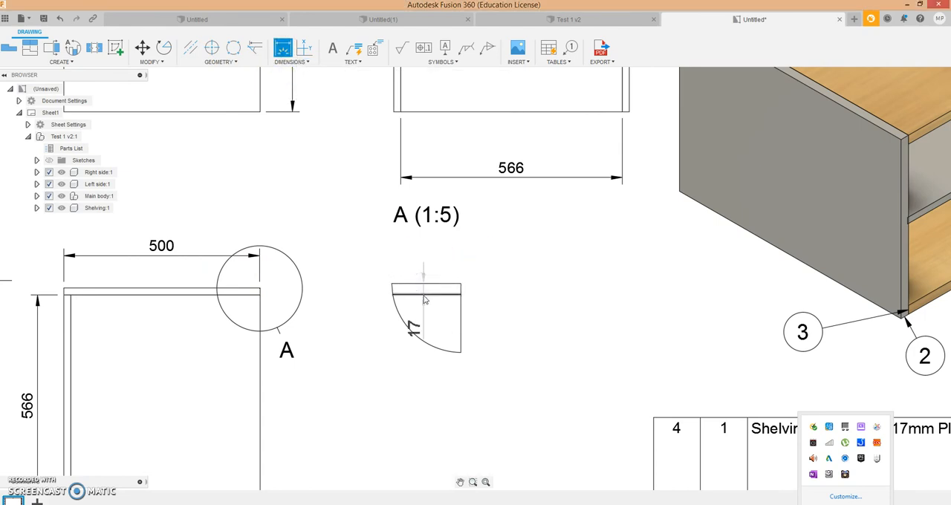
pyautogui.click(489, 295)
pyautogui.rightClick(490, 295)
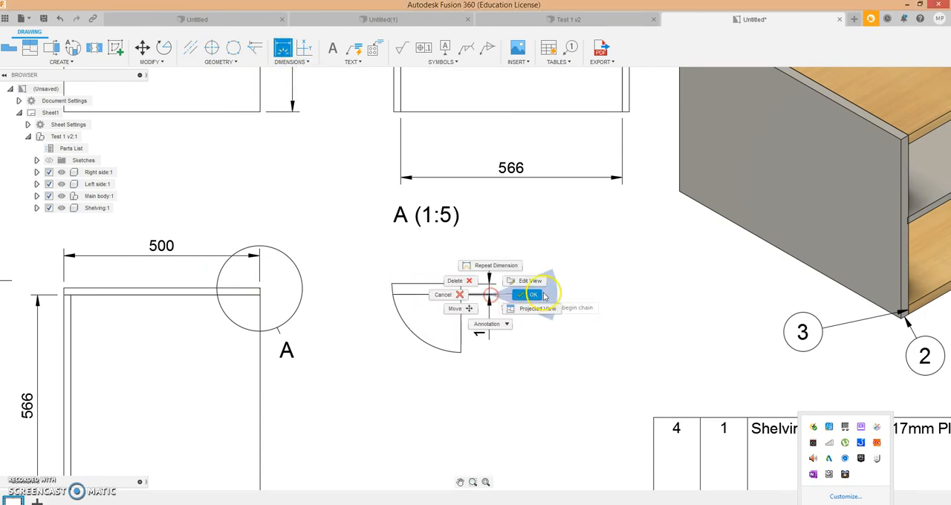
pyautogui.click(545, 296)
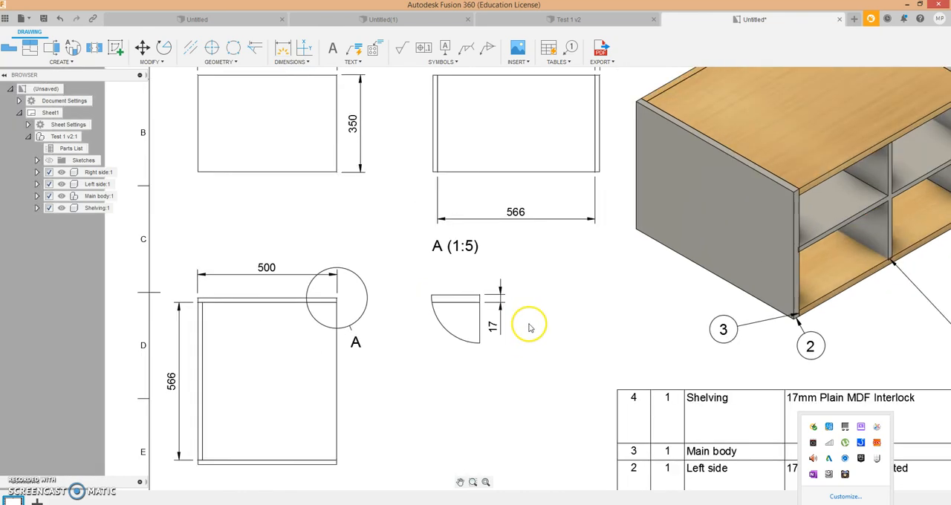
# - Add the text "Front Elevation" below the base view and widen its text box so it fits on one line
pyautogui.click(347, 62)
pyautogui.click(352, 70)
pyautogui.click(243, 199)
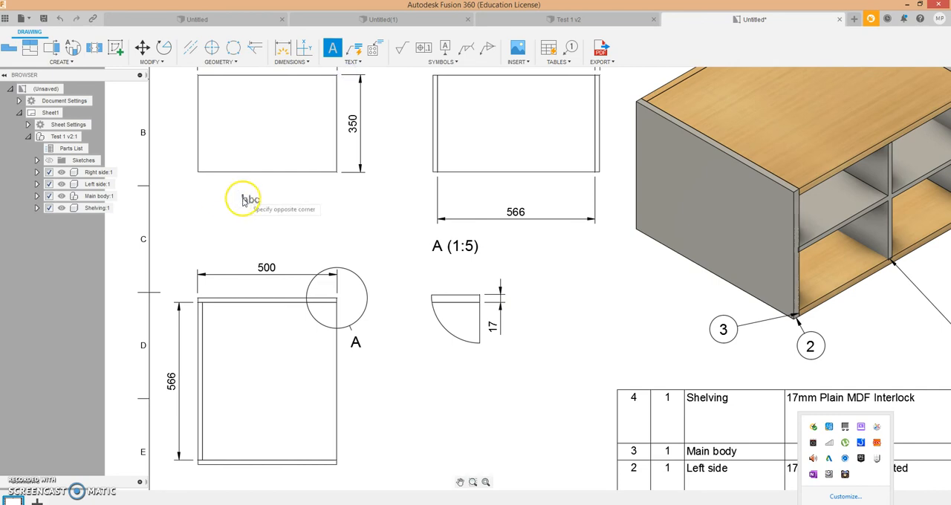
pyautogui.click(271, 212)
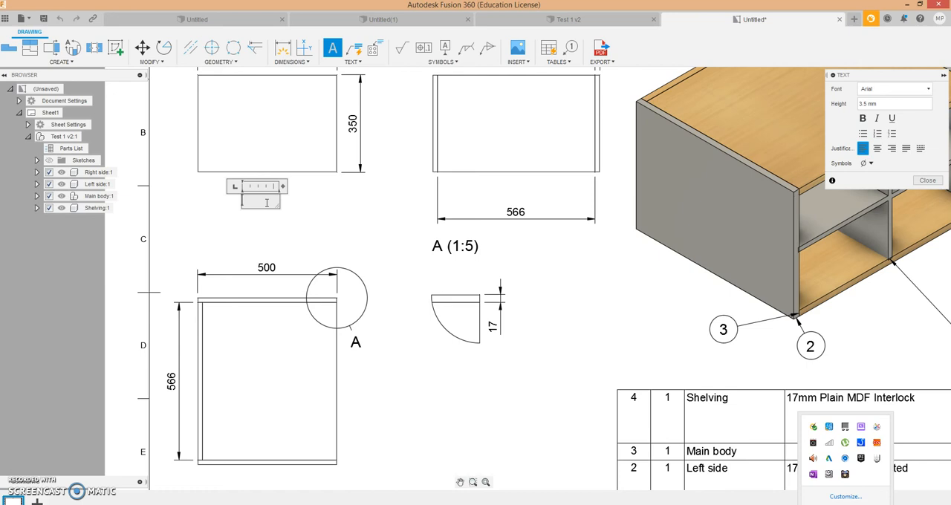
pyautogui.write('Front Elevati')
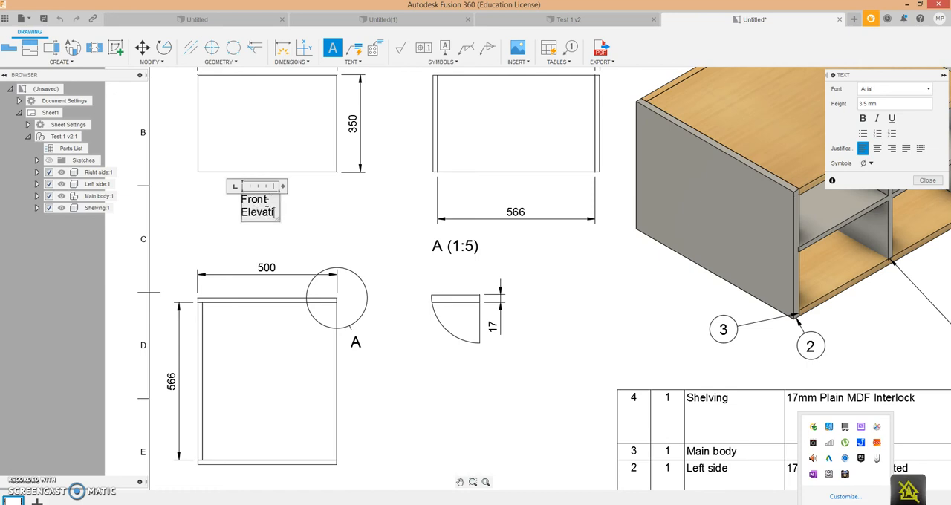
pyautogui.write('on')
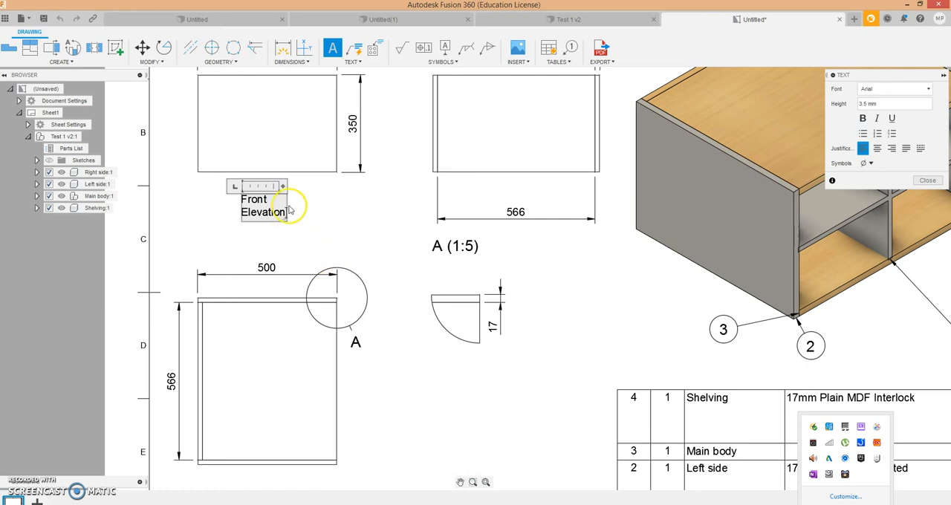
pyautogui.moveTo(286, 214); pyautogui.dragTo(324, 214)
pyautogui.click(328, 219)
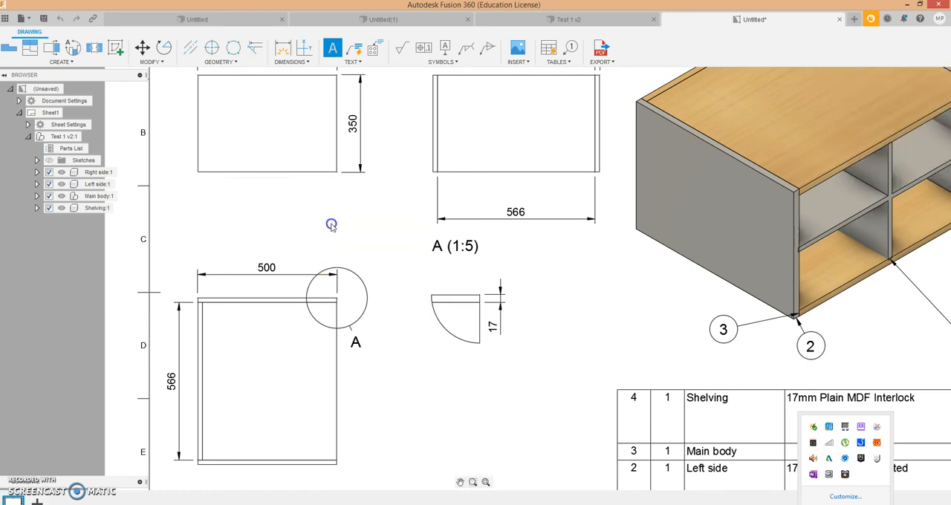
# - Edit the base view and set its style to visible and hidden edges
pyautogui.scroll(2, 369, 365)
pyautogui.scroll(-4, 369, 365)
pyautogui.scroll(2, 318, 446)
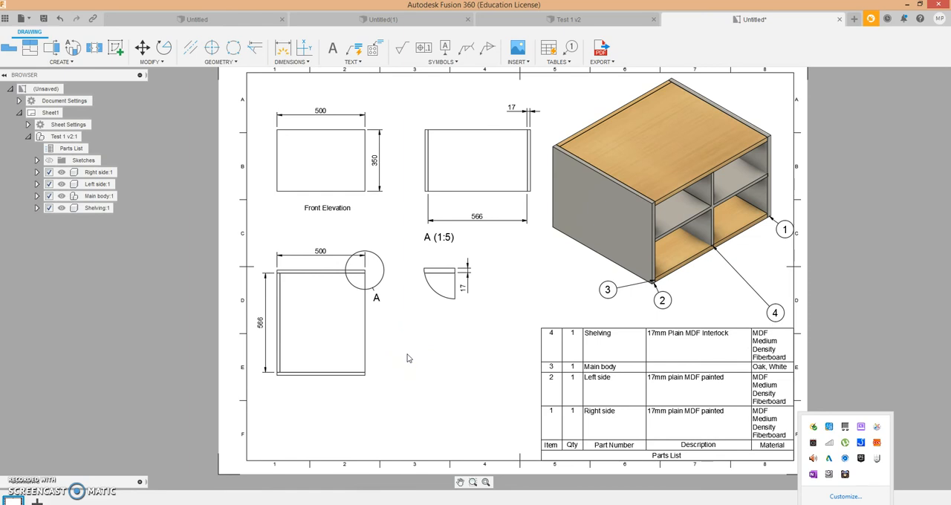
pyautogui.click(333, 173)
pyautogui.click(334, 172)
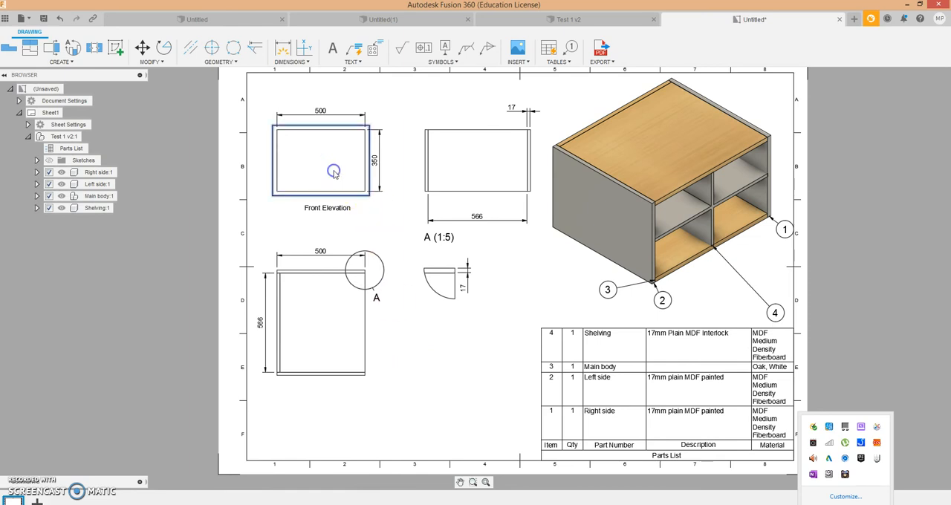
pyautogui.rightClick(333, 171)
pyautogui.click(366, 157)
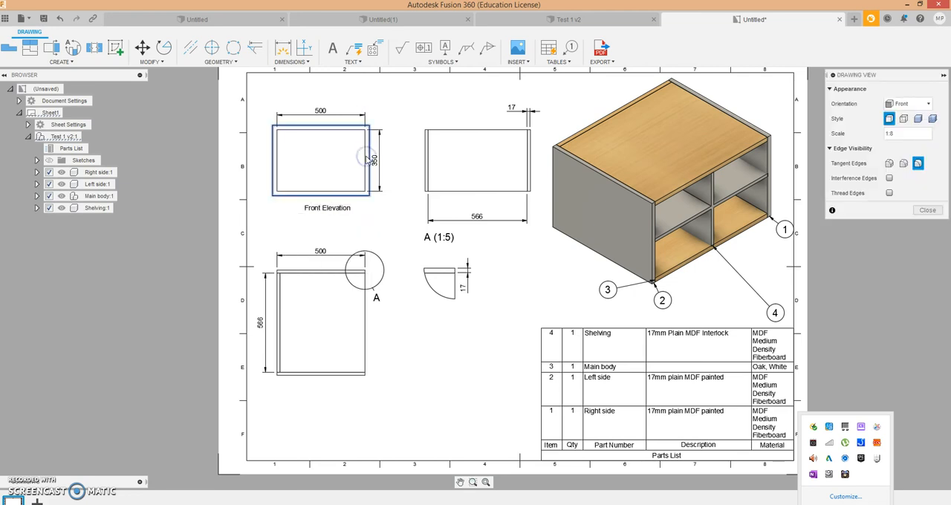
pyautogui.click(903, 119)
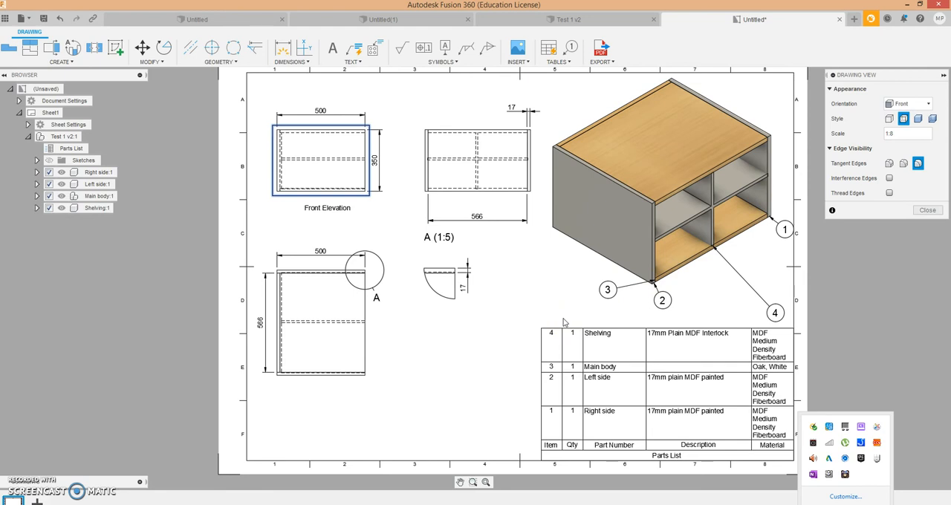
# - Close the view settings and add the text "Plan Elevation" below the lower projected view
pyautogui.click(936, 210)
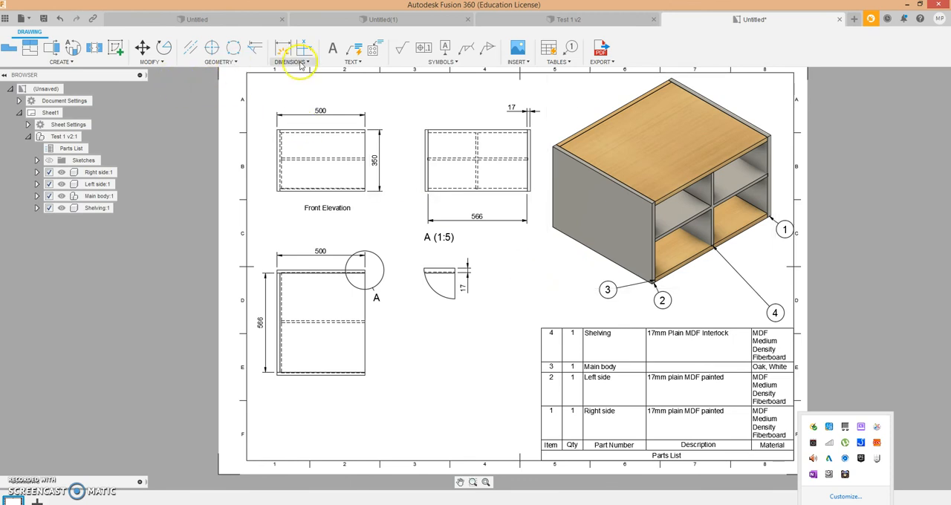
pyautogui.click(346, 64)
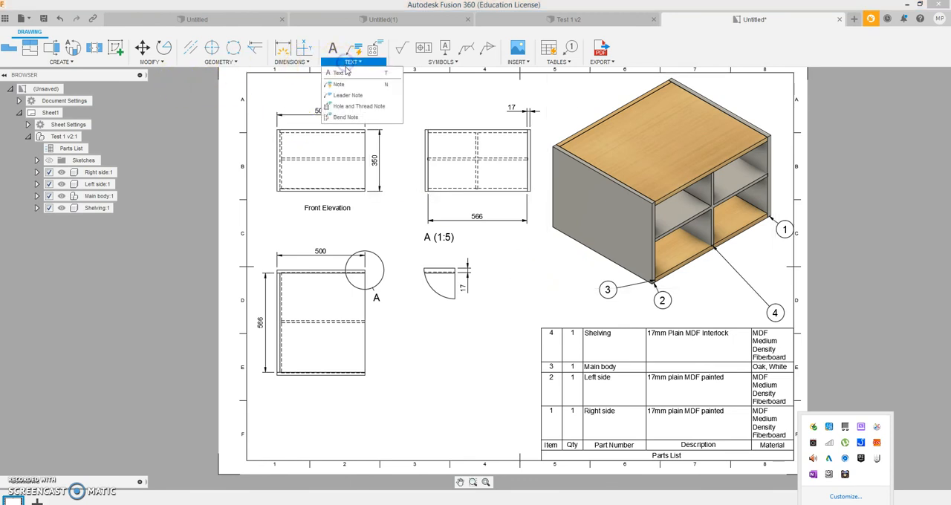
pyautogui.click(339, 75)
pyautogui.click(310, 394)
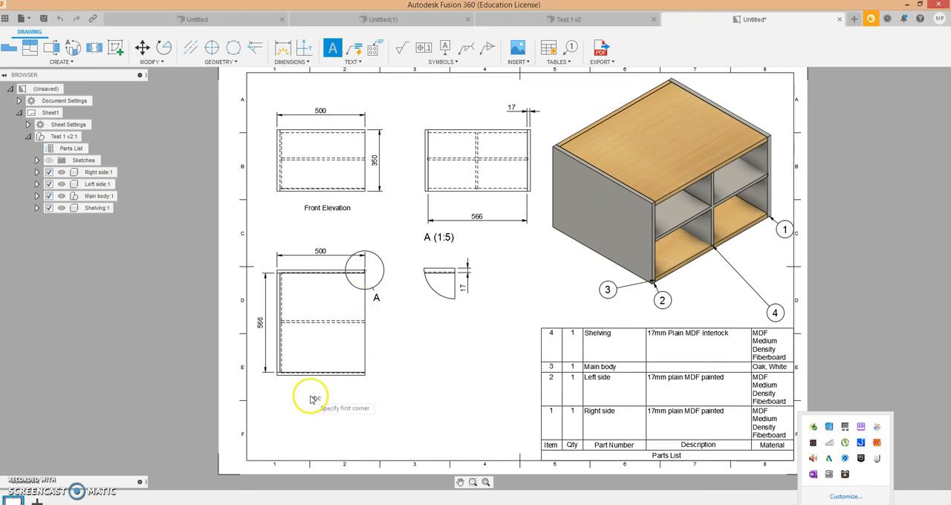
pyautogui.click(356, 399)
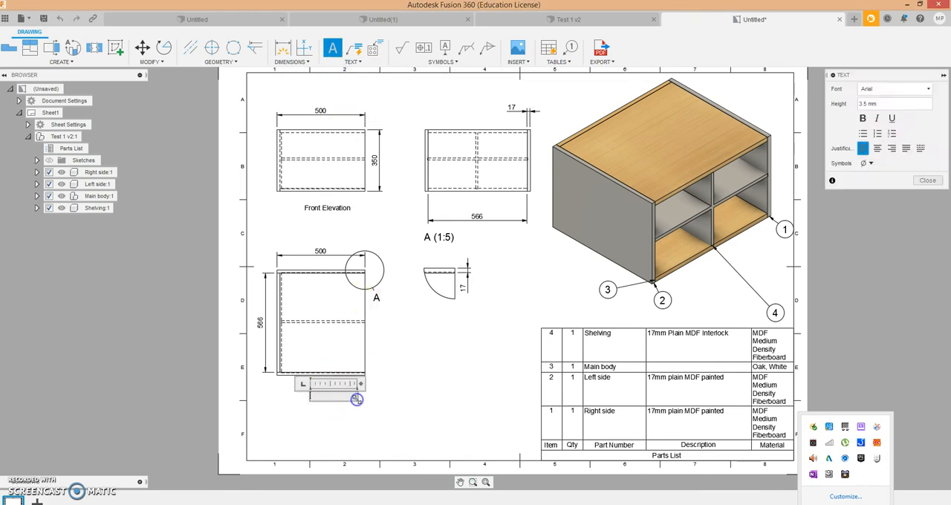
pyautogui.write('Pla')
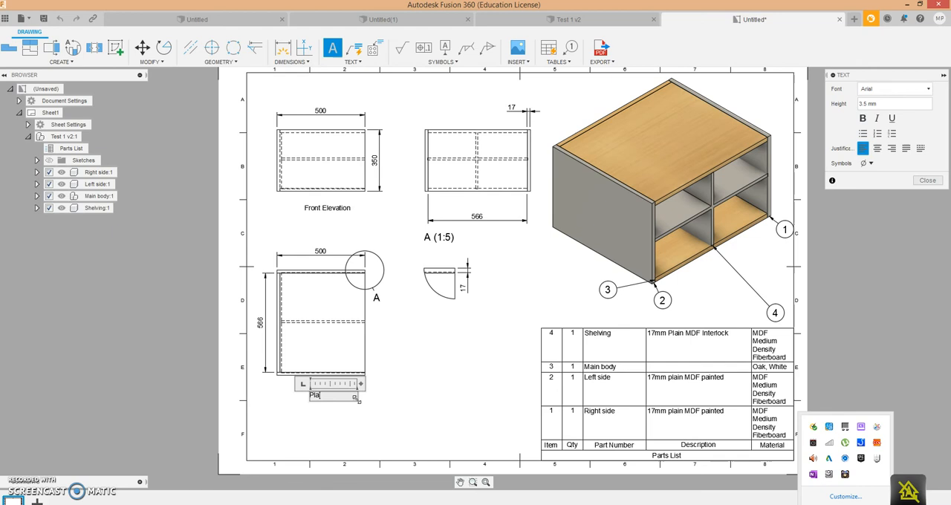
pyautogui.write('n Elevati')
pyautogui.click(371, 405)
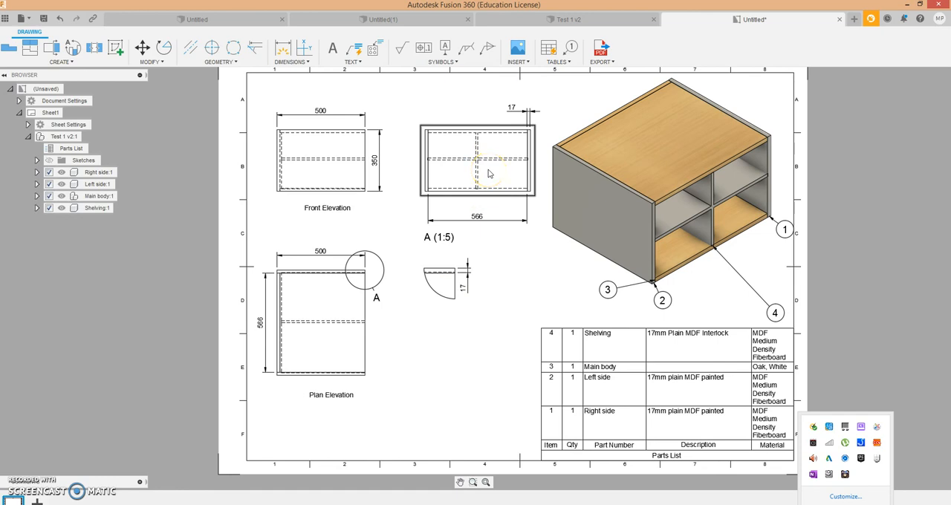
# - Change the label below the base view to "Side Elevation"
pyautogui.doubleClick(340, 209)
pyautogui.click(320, 209)
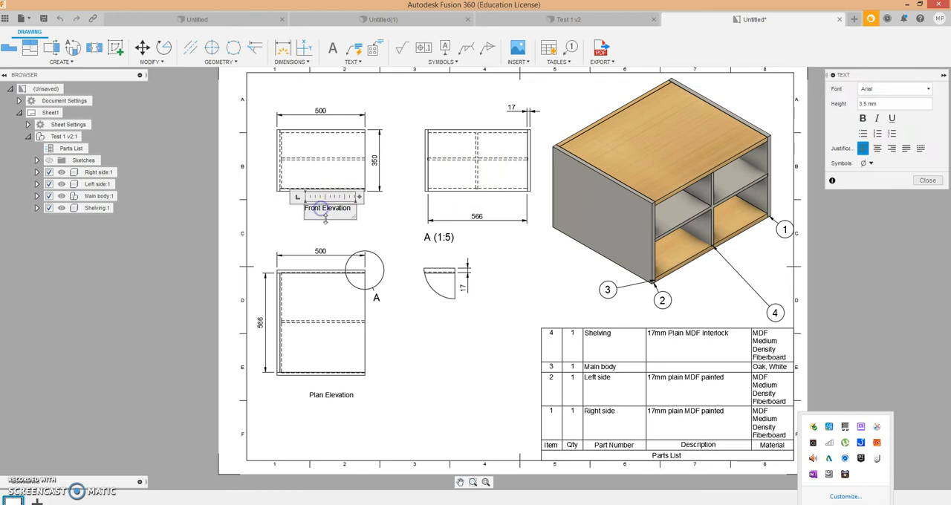
pyautogui.press('BackSpace')
pyautogui.press('BackSpace')
pyautogui.press('BackSpace')
pyautogui.press('BackSpace')
pyautogui.press('BackSpace')
pyautogui.write('Side')
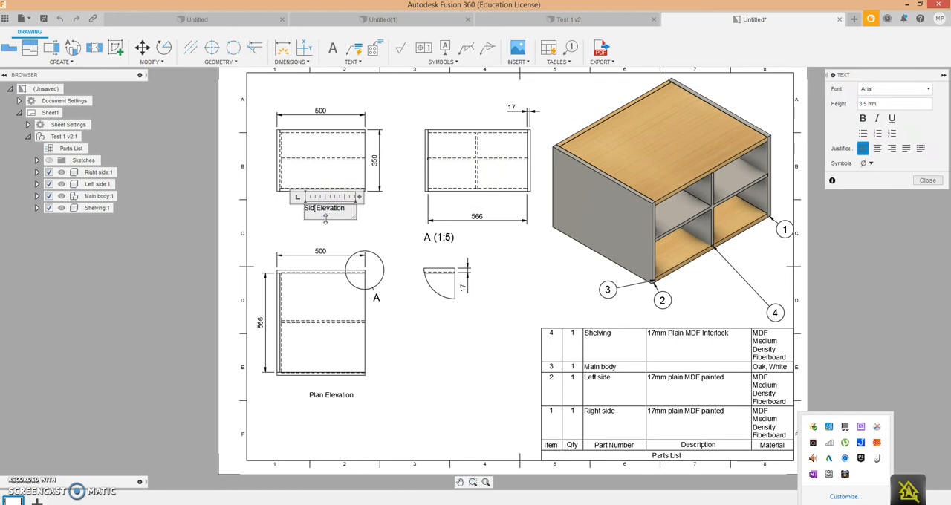
pyautogui.click(427, 362)
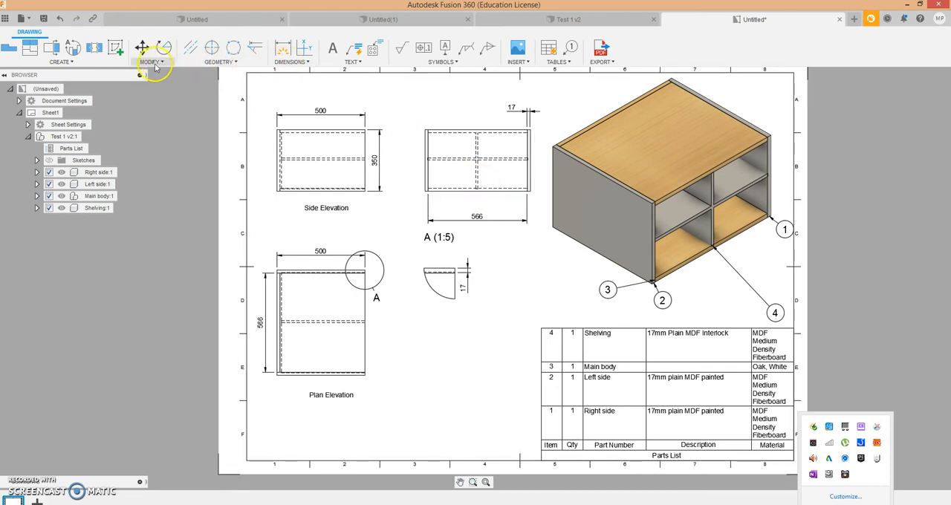
# - Add the text "Front Elevation" beneath the projected view beside the base view and nudge it into a centred position above the width dimension
pyautogui.click(350, 62)
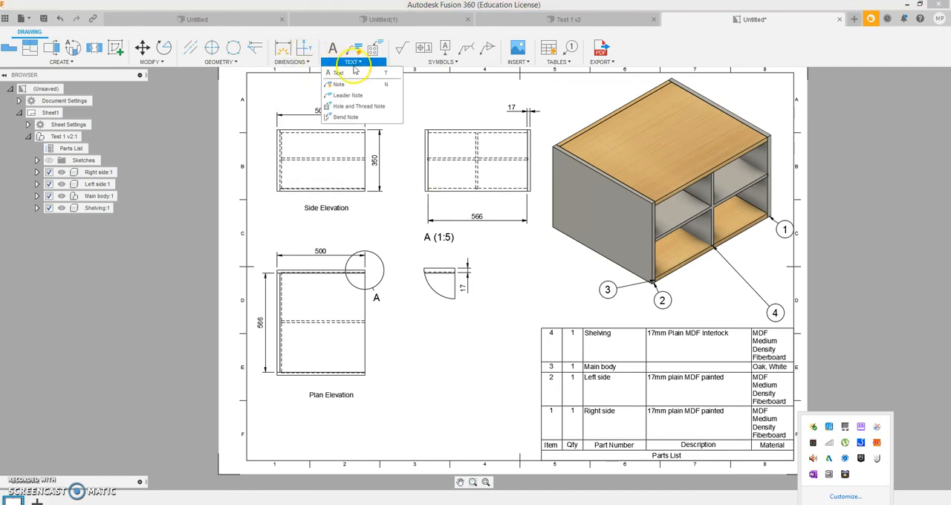
pyautogui.click(355, 72)
pyautogui.click(461, 205)
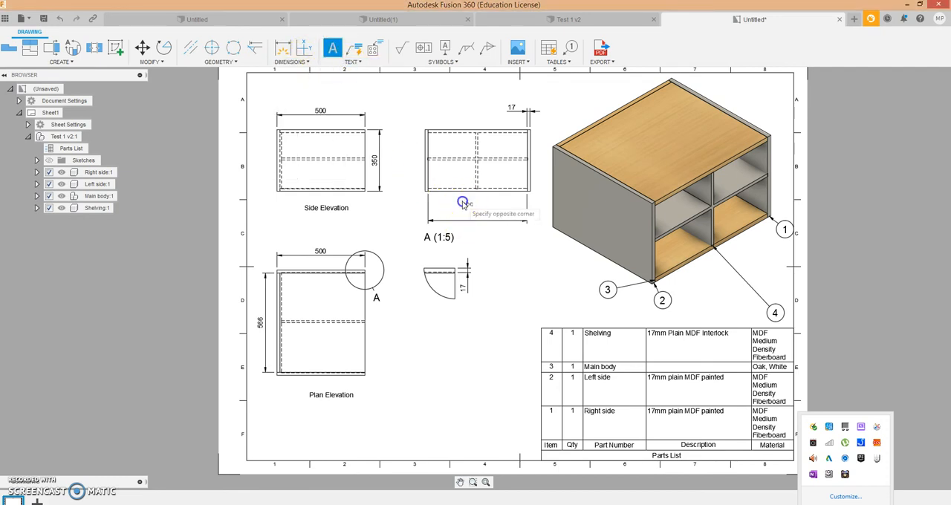
pyautogui.click(511, 208)
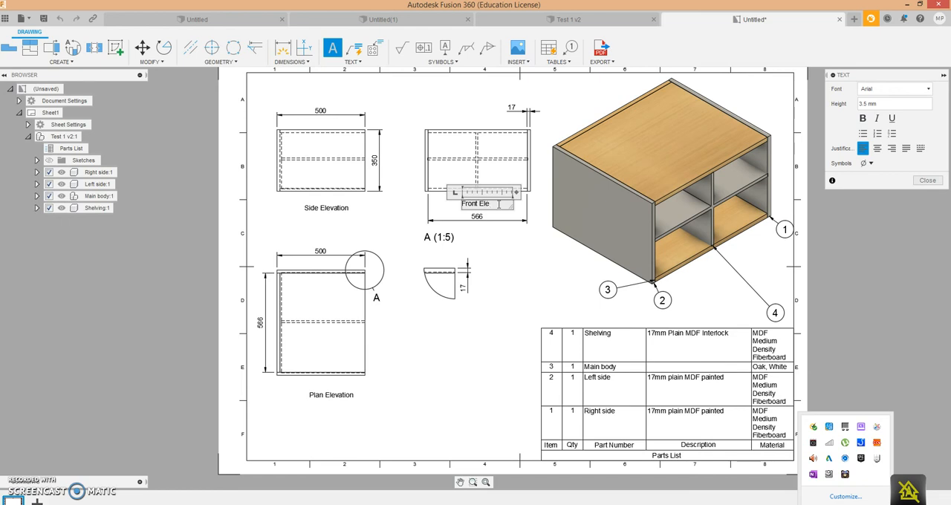
pyautogui.click(513, 249)
pyautogui.click(483, 201)
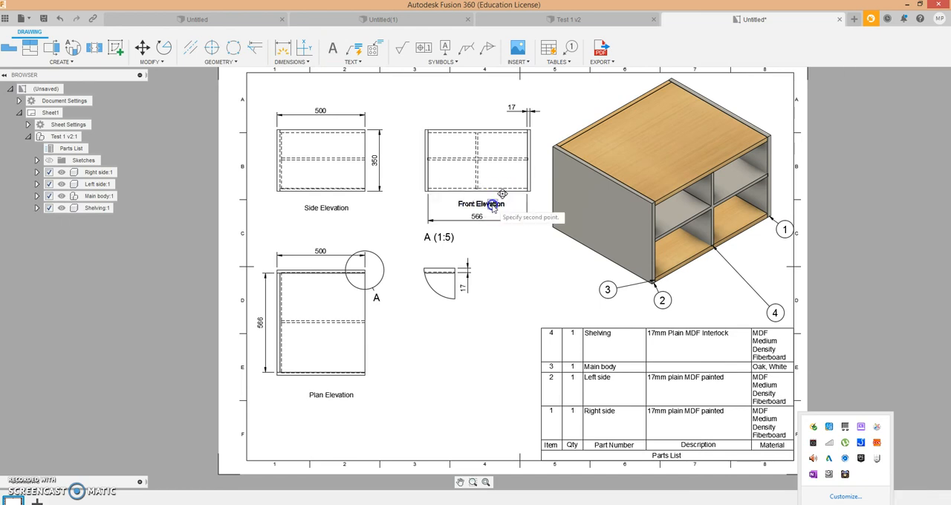
pyautogui.click(497, 245)
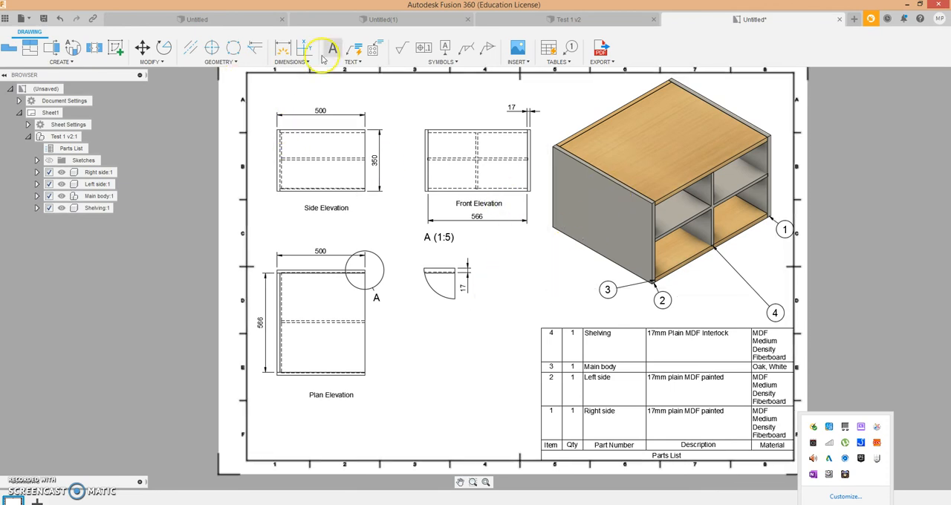
# - Attach a leader note reading "Isometric View" to the lower edge of the isometric view's side panel
pyautogui.click(353, 61)
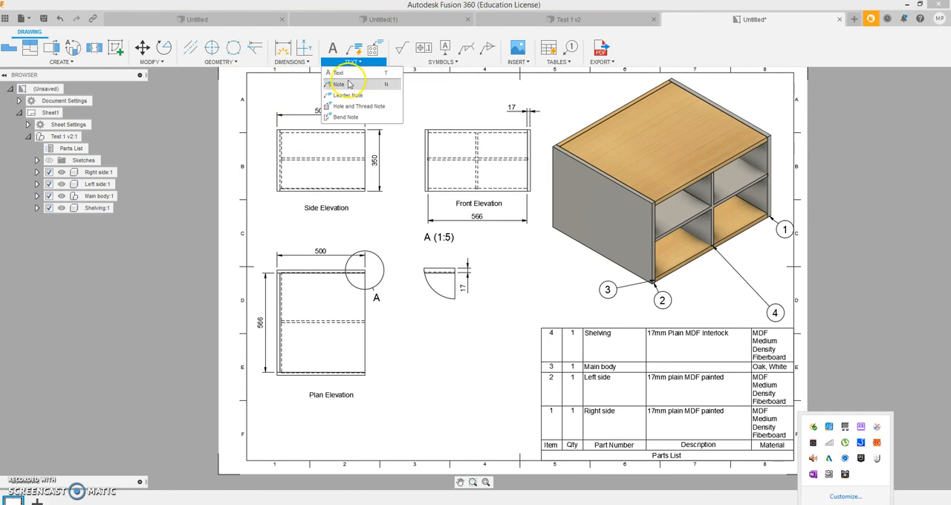
pyautogui.click(349, 84)
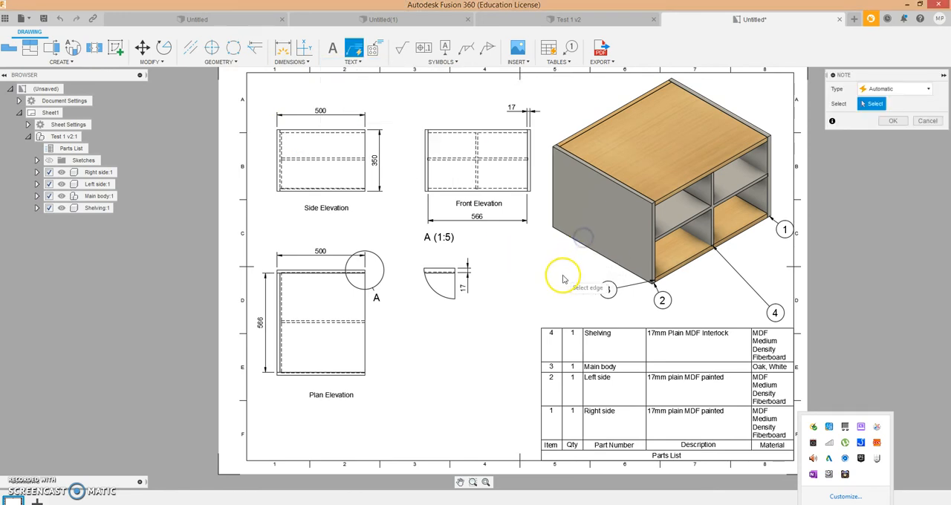
pyautogui.click(586, 249)
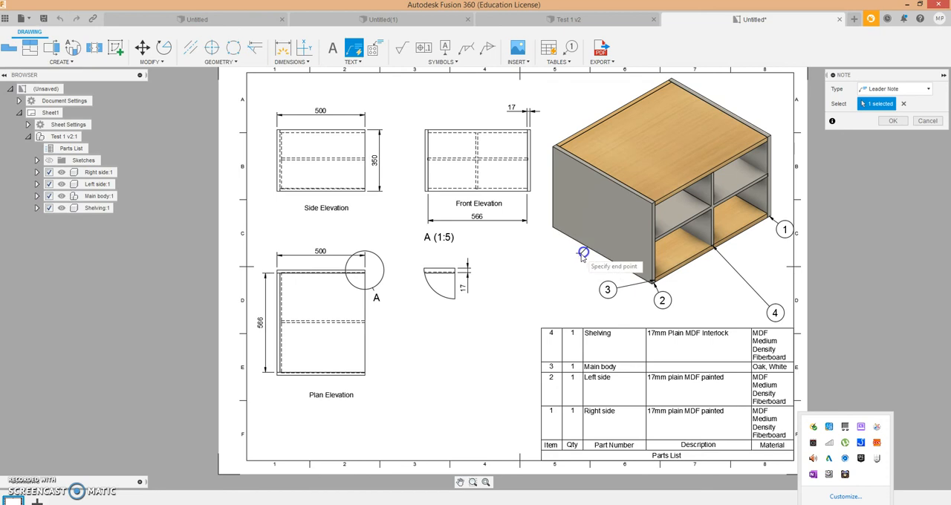
pyautogui.click(558, 284)
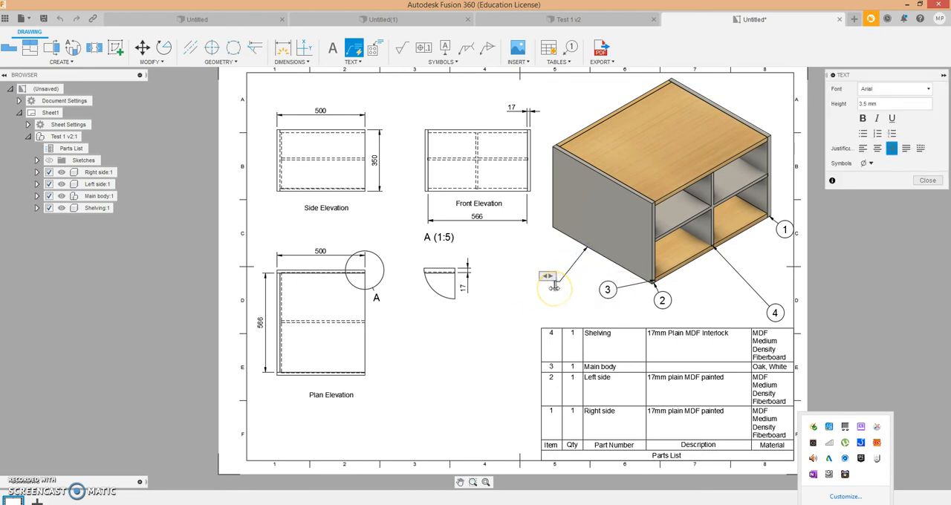
pyautogui.write('Isometric View')
pyautogui.click(527, 303)
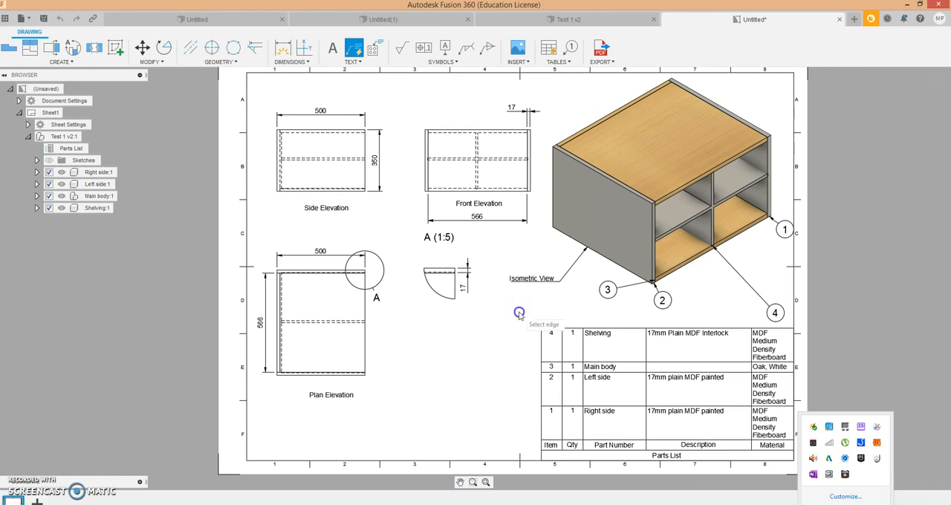
pyautogui.click(452, 368)
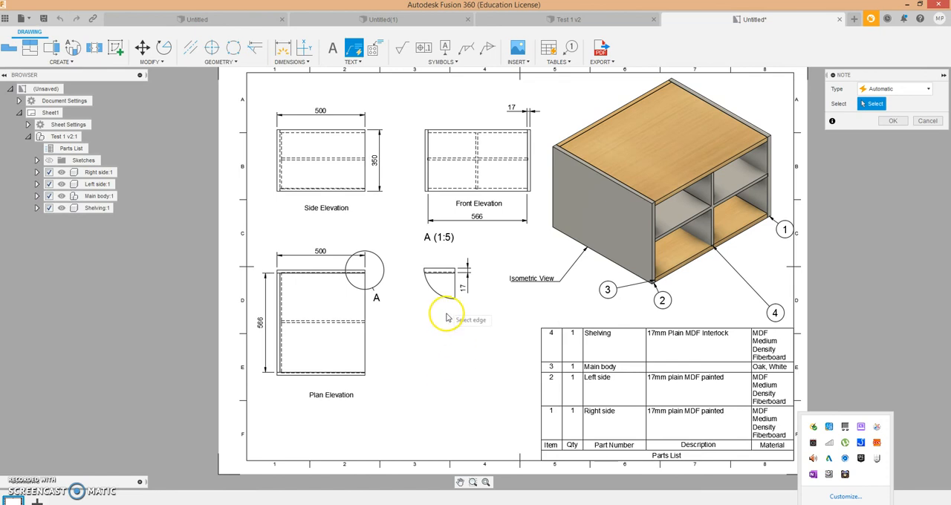
# - Attach a leader note to the curved edge of detail view A with the text "17mm MDF"
pyautogui.click(352, 62)
pyautogui.click(347, 95)
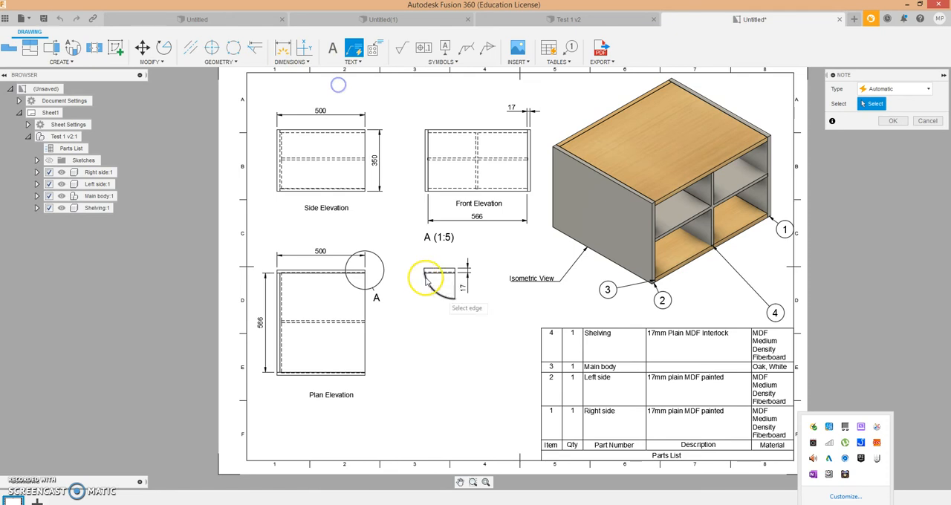
pyautogui.click(438, 295)
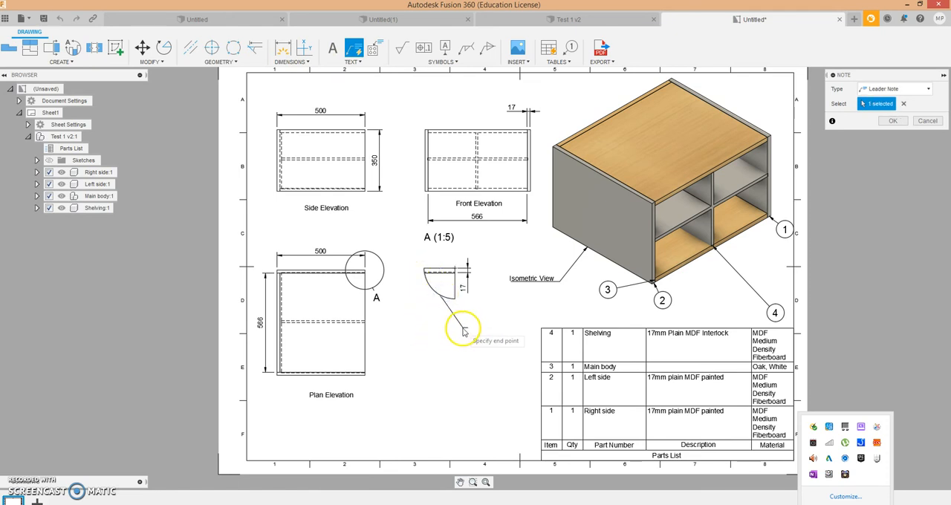
pyautogui.click(454, 329)
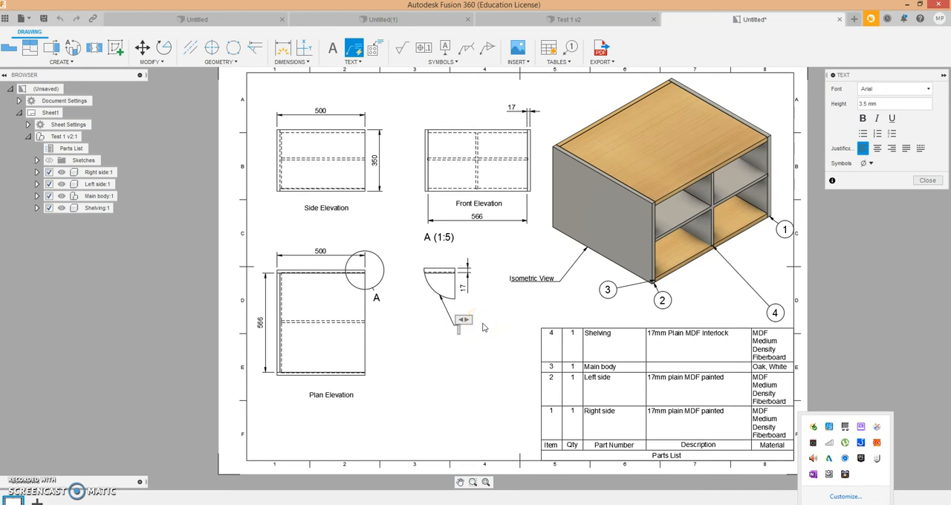
pyautogui.write('17mm M')
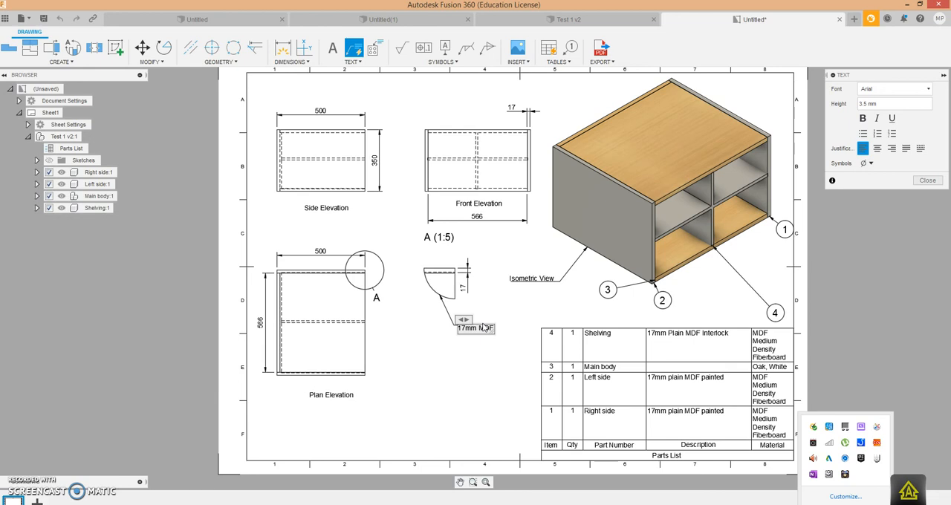
pyautogui.write('DF')
# - Add a second line reading "Biscuit joint" to the detail view's leader note and finish the note
pyautogui.press('Return')
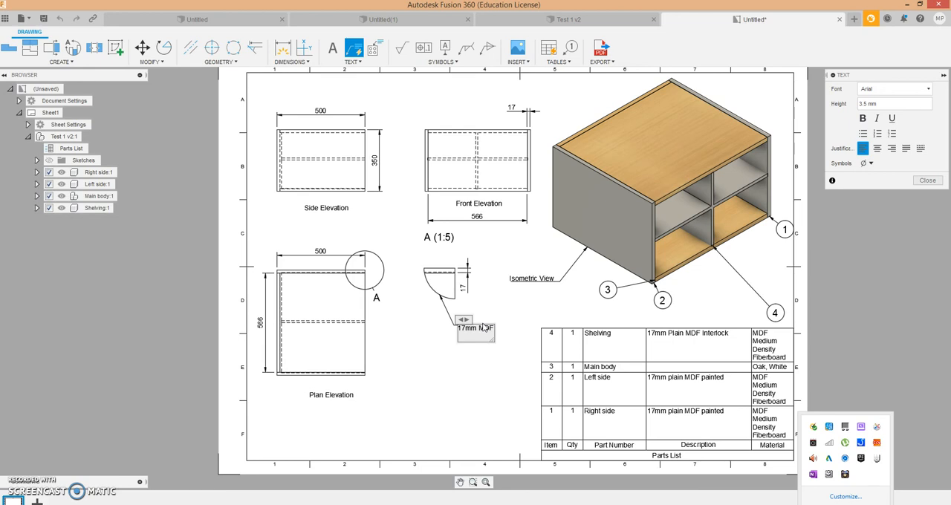
pyautogui.write('b')
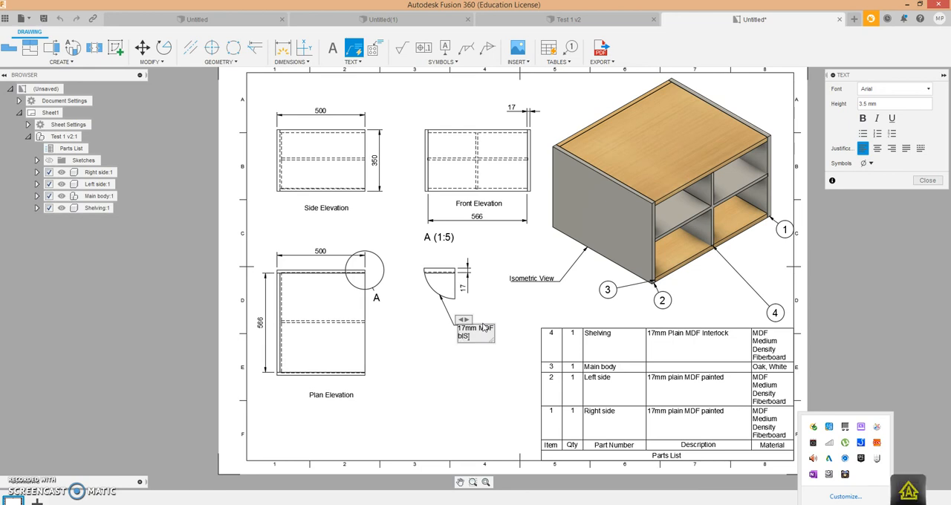
pyautogui.write('ISCUIT JOINT USED')
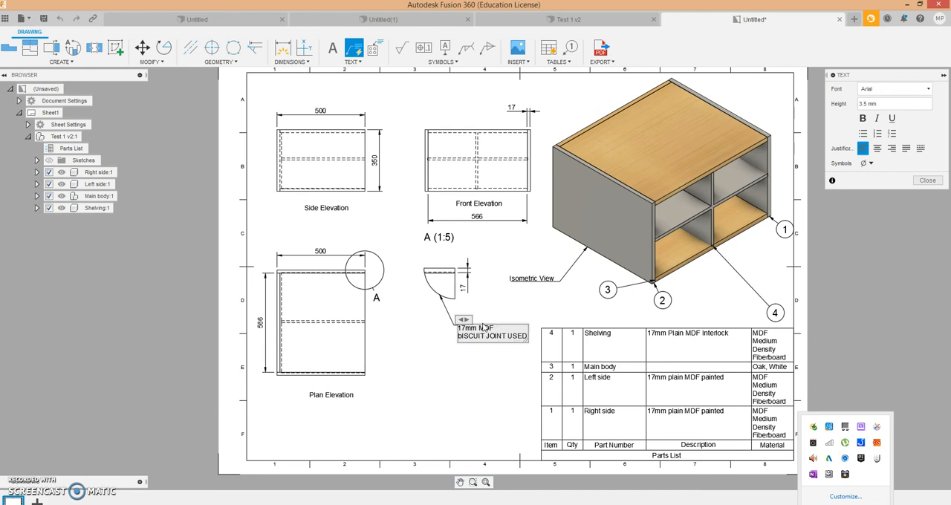
pyautogui.press('BackSpace')
pyautogui.press('BackSpace')
pyautogui.press('BackSpace')
pyautogui.press('BackSpace')
pyautogui.press('BackSpace')
pyautogui.press('BackSpace')
pyautogui.press('BackSpace')
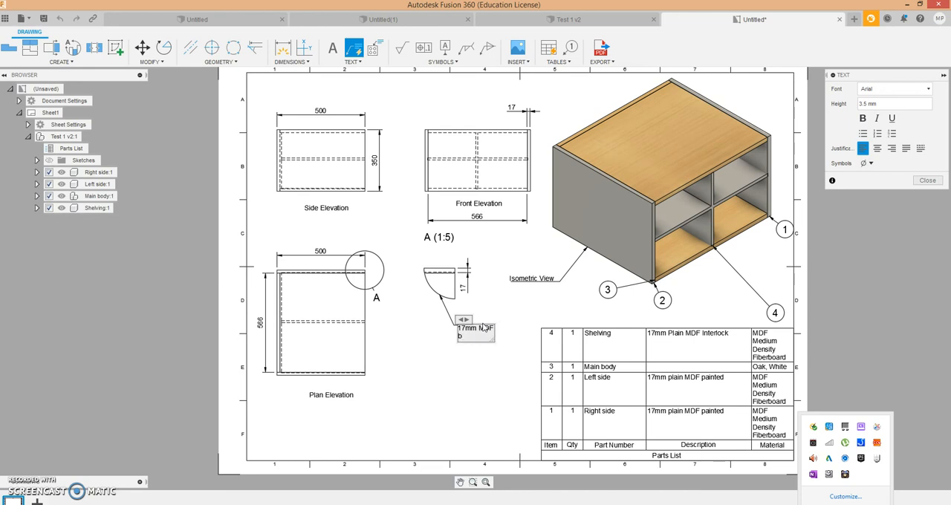
pyautogui.write('b')
pyautogui.write('B')
pyautogui.click(476, 376)
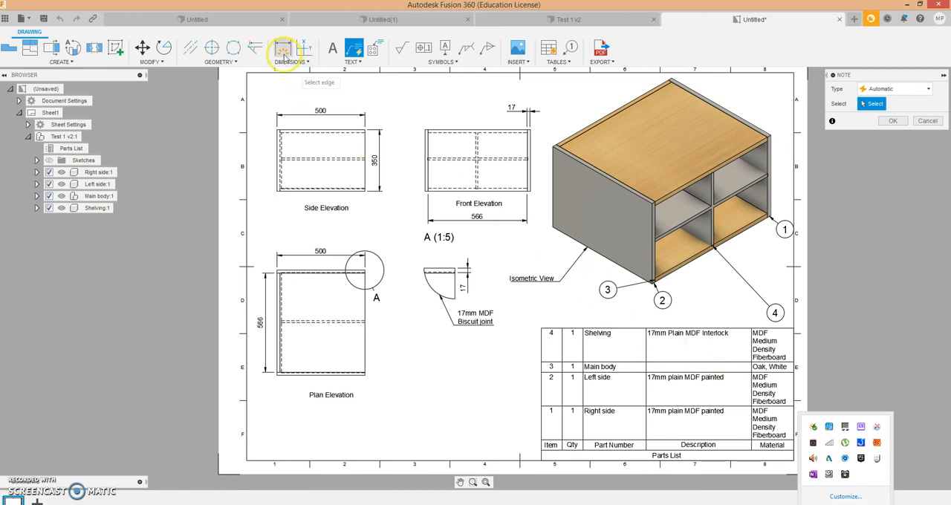
# - Add the title text "Engineering Drawing" above the side elevation view
pyautogui.click(361, 62)
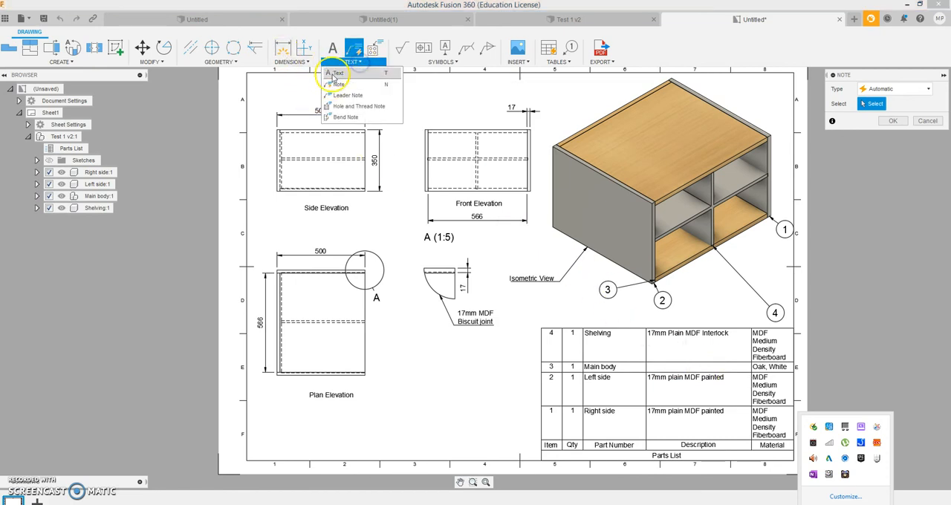
pyautogui.click(334, 70)
pyautogui.click(275, 77)
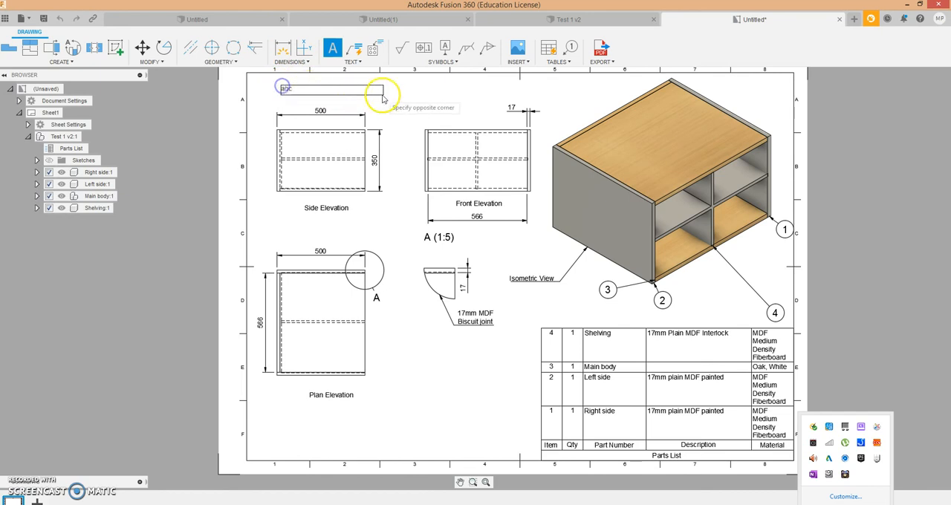
pyautogui.click(403, 101)
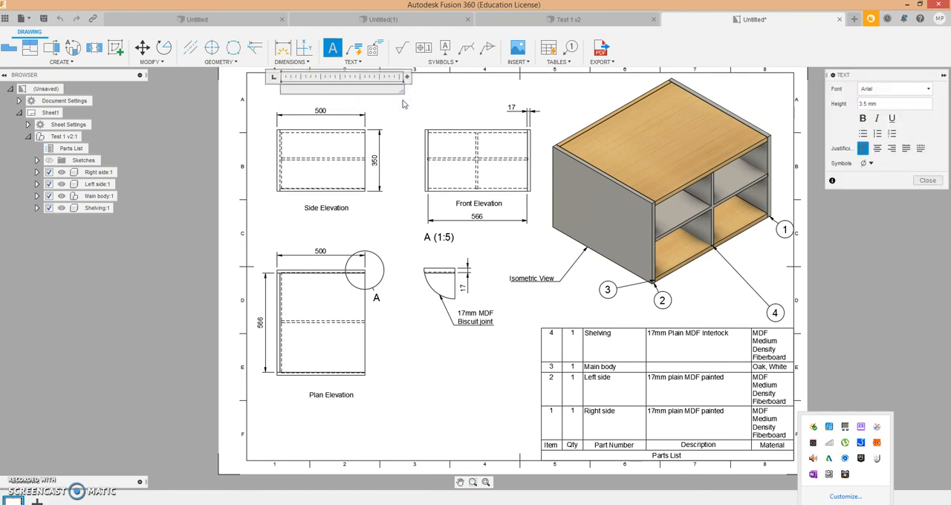
pyautogui.write('Enginee')
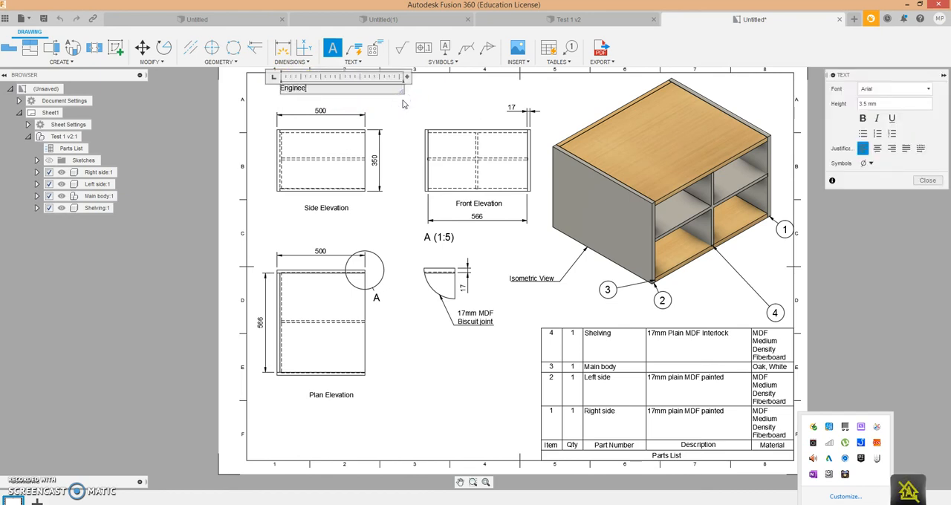
pyautogui.write('ring')
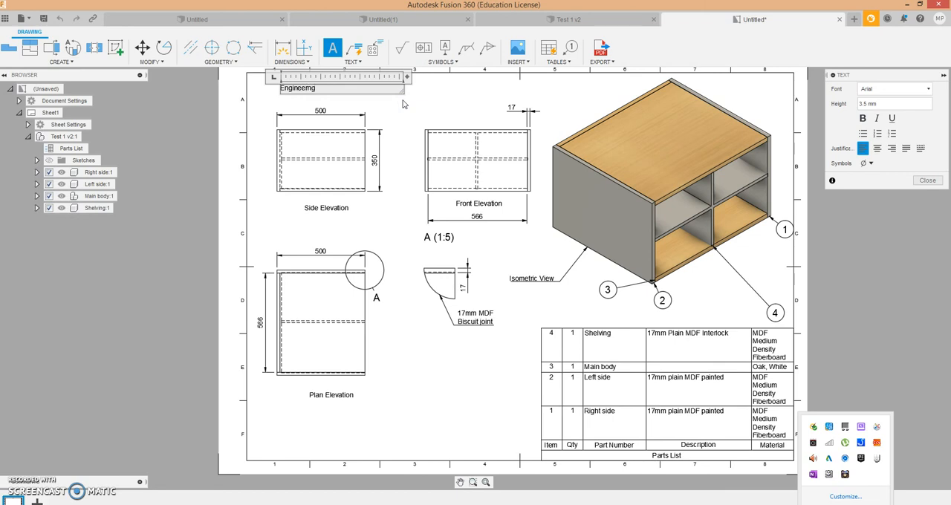
pyautogui.press('BackSpace')
pyautogui.press('BackSpace')
pyautogui.press('BackSpace')
pyautogui.press('BackSpace')
pyautogui.write('ring Drawing')
pyautogui.click(428, 352)
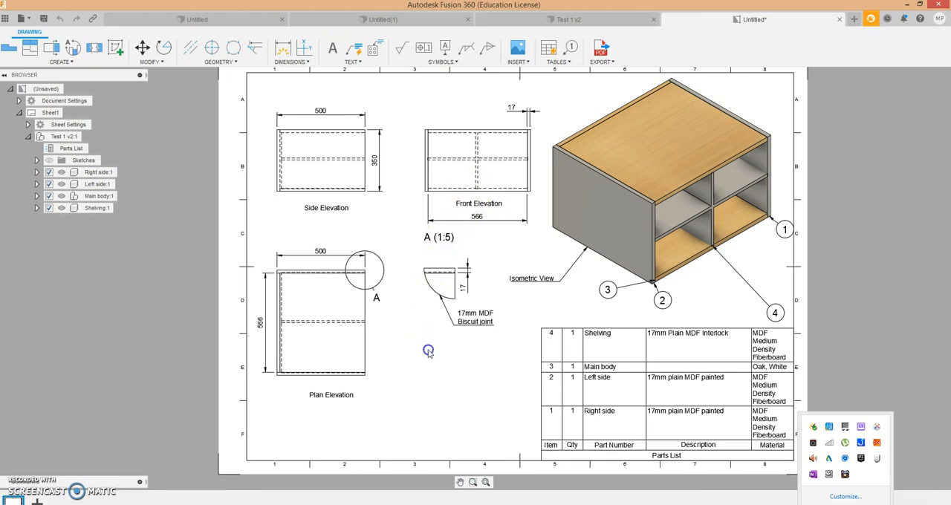
# - Review the whole drawing sheet, examining the labelled views and the descriptions in the parts list
pyautogui.scroll(-3, 809, 258)
pyautogui.scroll(3, 812, 250)
pyautogui.scroll(-1, 810, 249)
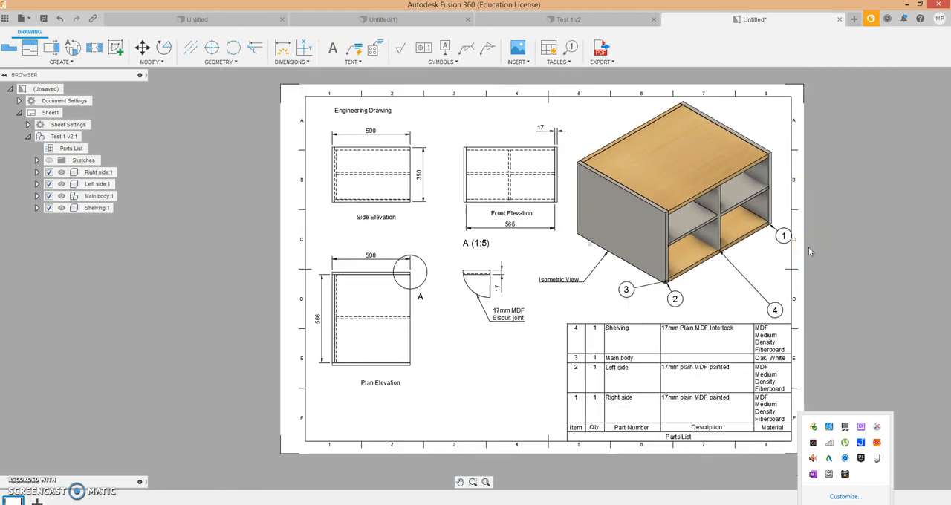
pyautogui.scroll(-1, 808, 247)
pyautogui.scroll(1, 654, 68)
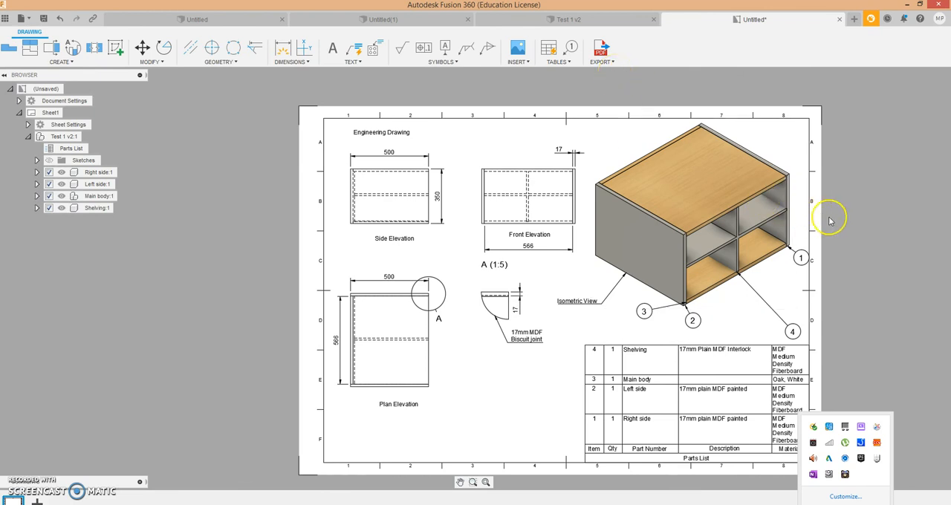
pyautogui.scroll(-1, 831, 223)
pyautogui.scroll(1, 841, 285)
pyautogui.scroll(1, 842, 293)
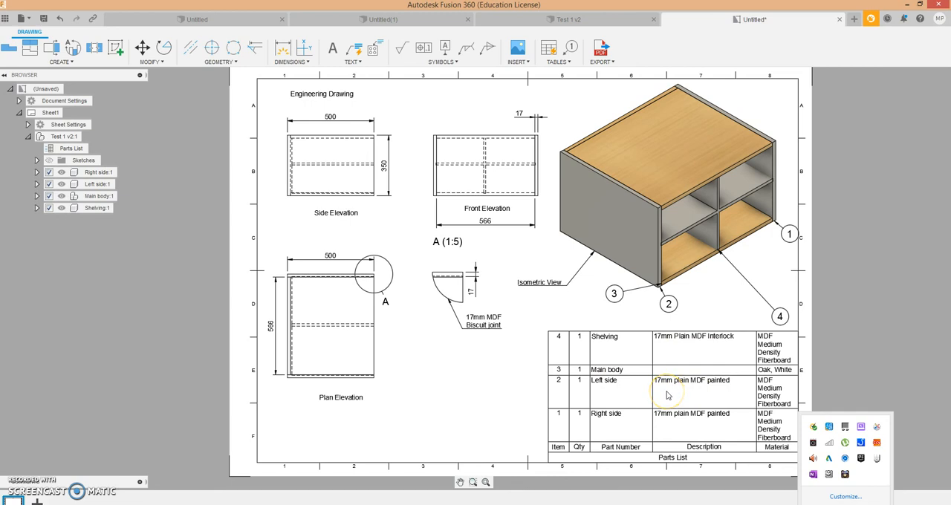
pyautogui.click(698, 395)
pyautogui.click(682, 428)
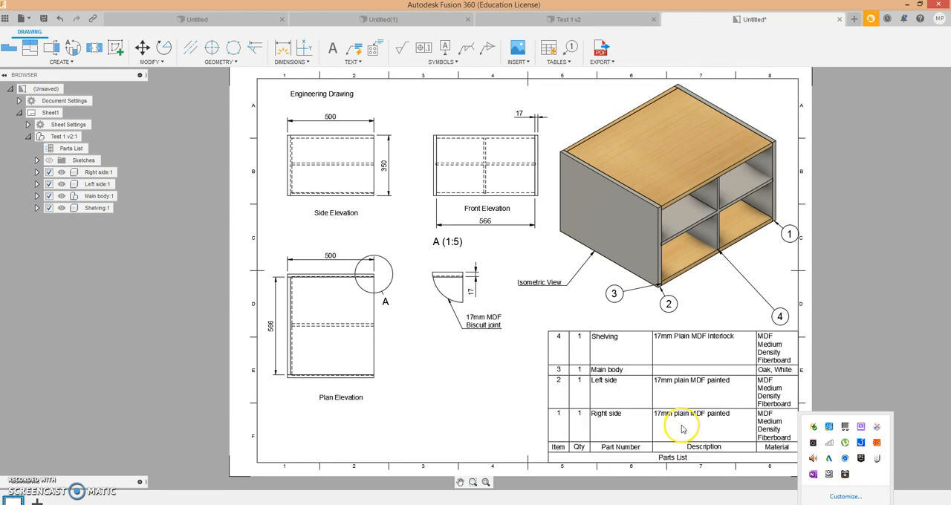